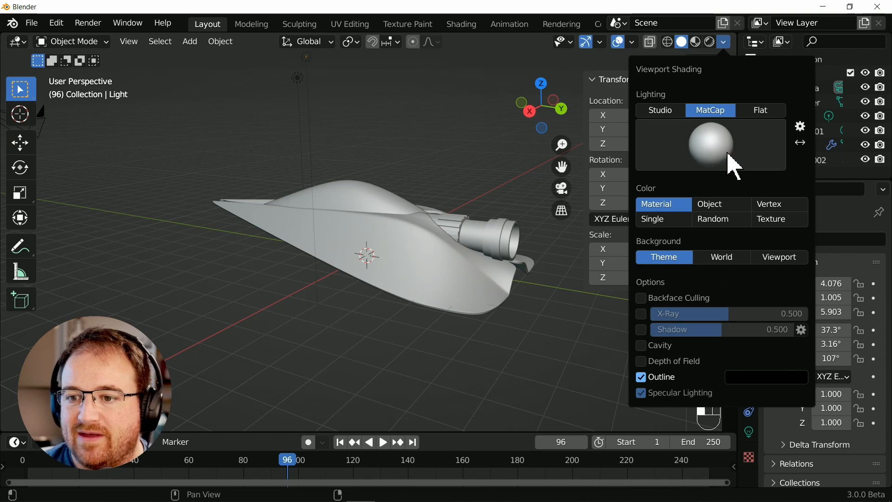
- Apply the shiny metallic matcap with warm and blue tints to the viewport and switch the viewport to rendered shading
left_click(725, 147)
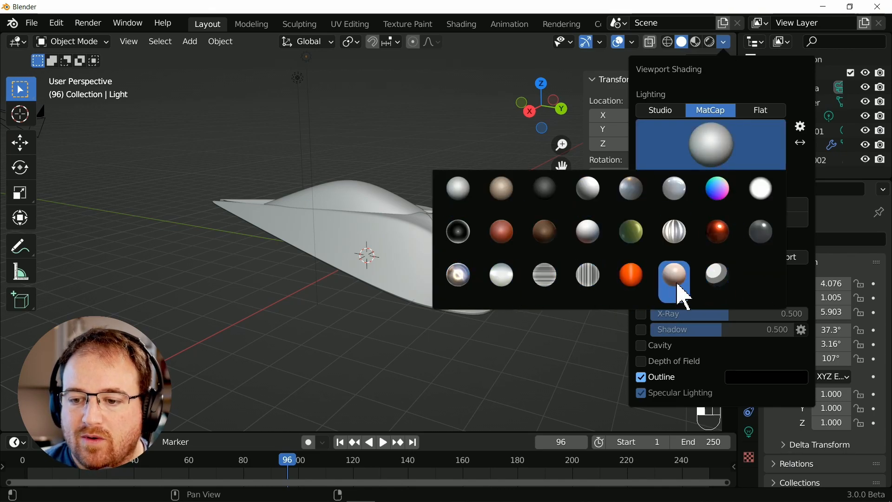
left_click(466, 278)
mouse_move(490, 308)
middle_mouse_down()
mouse_move(503, 295)
mouse_move(408, 315)
mouse_move(311, 288)
middle_mouse_up()
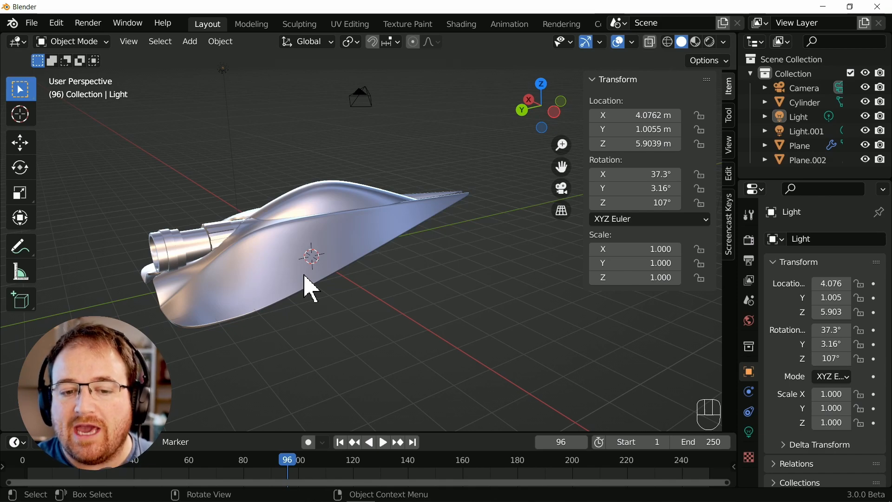
middle_click_drag(299, 232, 730, 53)
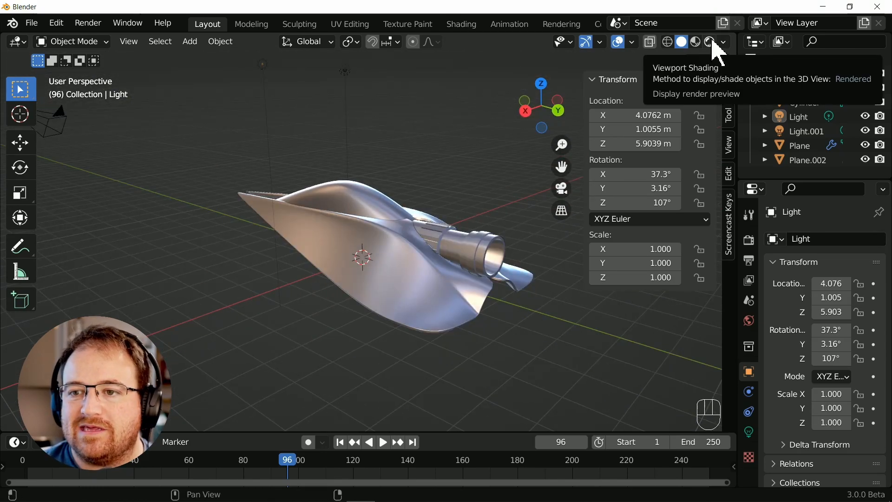
left_click(710, 42)
middle_click_drag(344, 235, 313, 226)
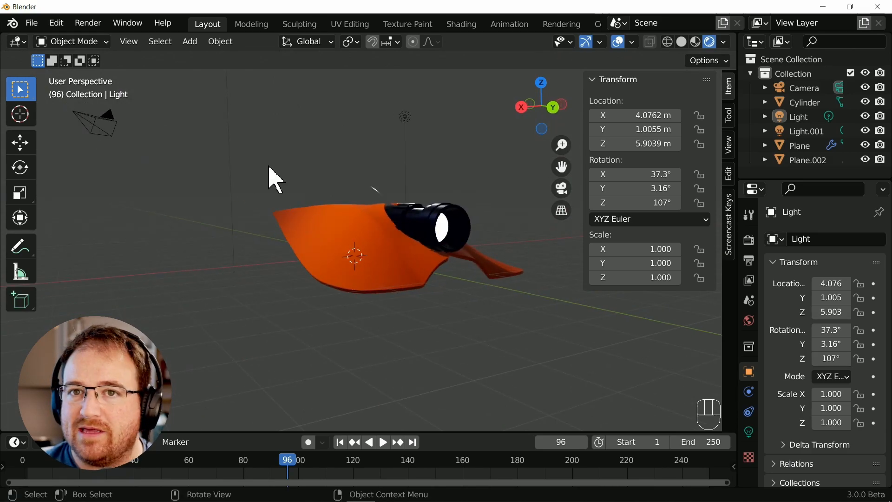
- Fly the camera in camera view to frame the whole spaceship from its rear engine side, and render frame 96
key("KP_0")
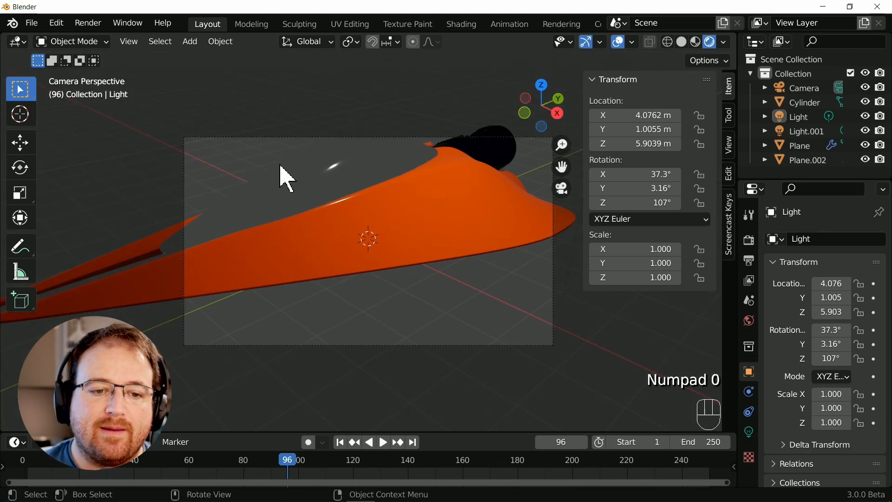
key("shift+grave")
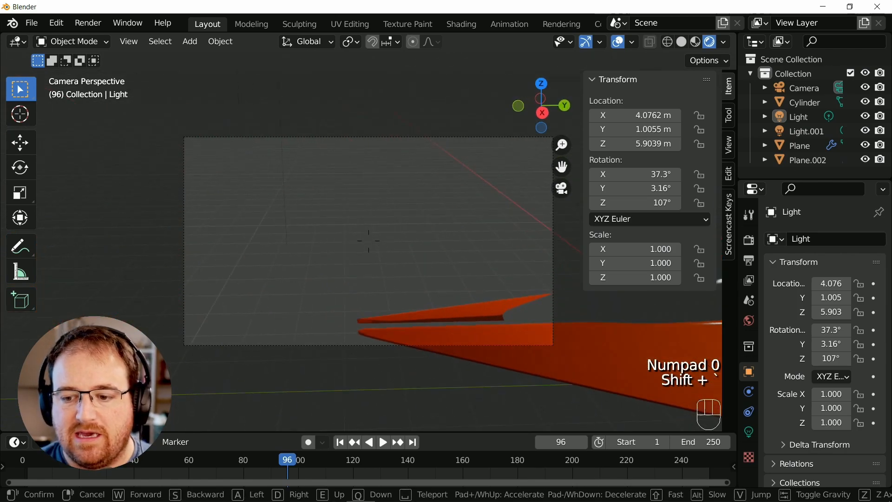
key("shift+w")
key("shift+s")
key("shift+w")
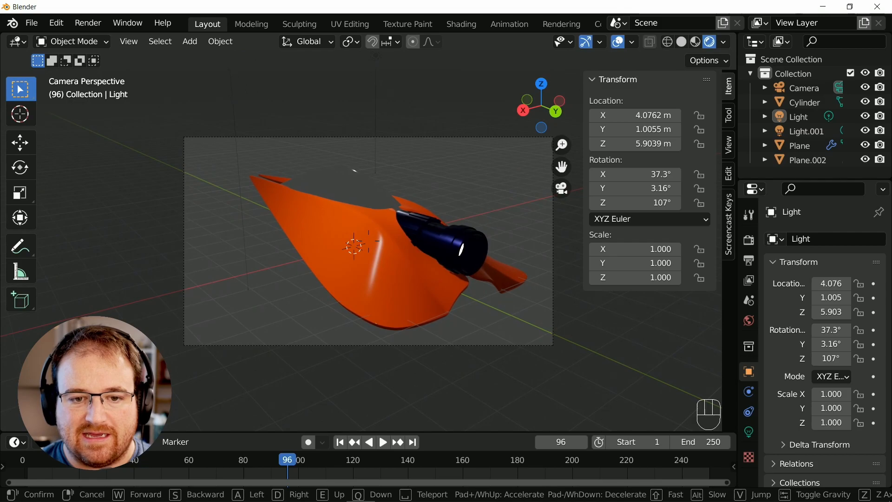
key("d")
left_click(375, 255)
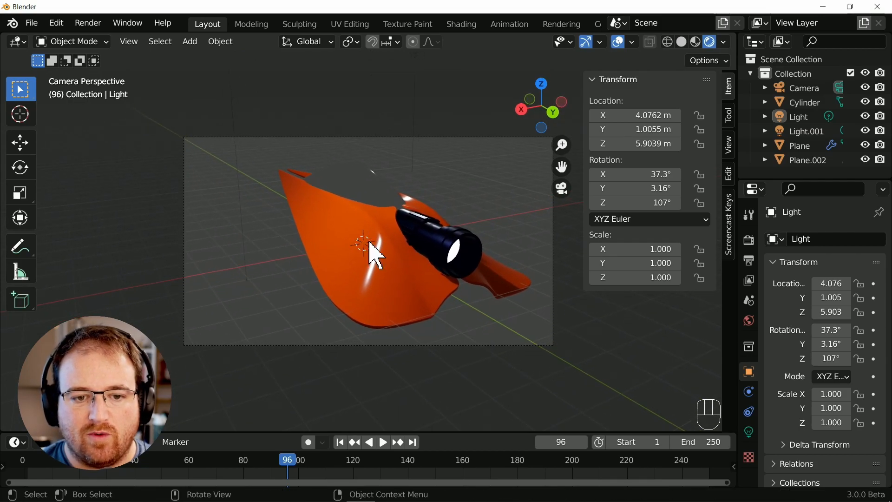
key("F12")
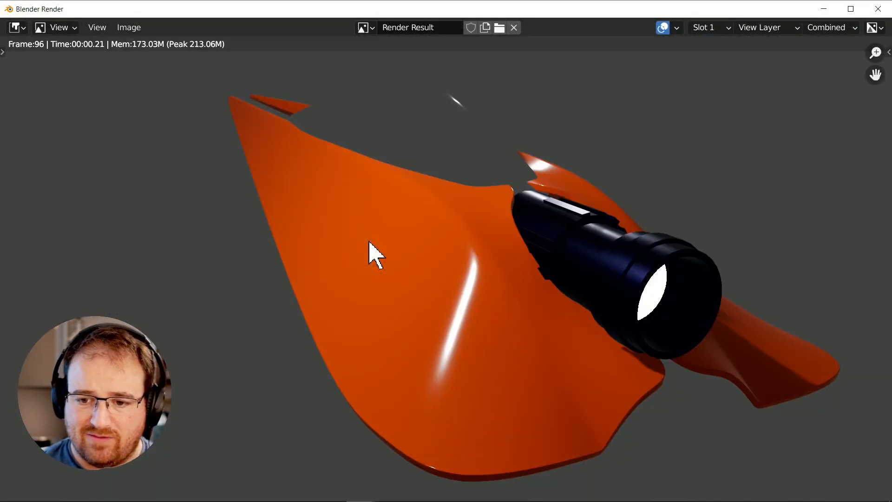
left_click(878, 8)
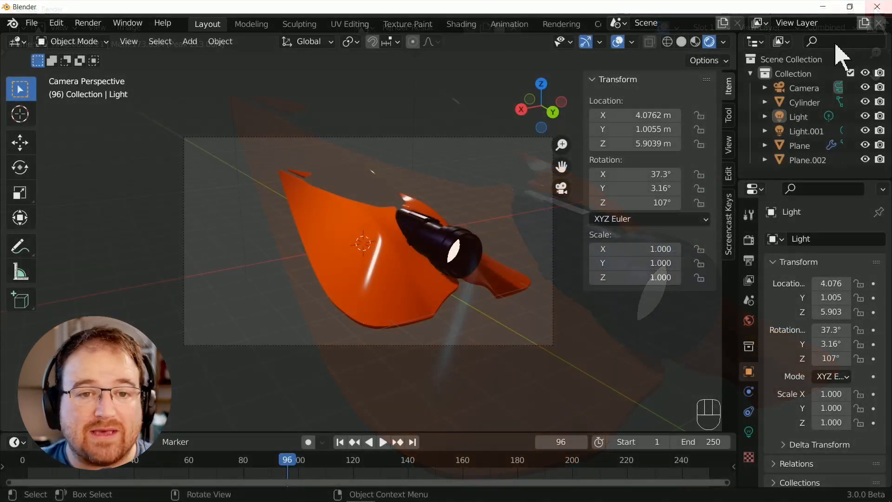
- Enable Ambient Occlusion, Bloom and Screen Space Reflections in the Eevee render settings
left_click(749, 241)
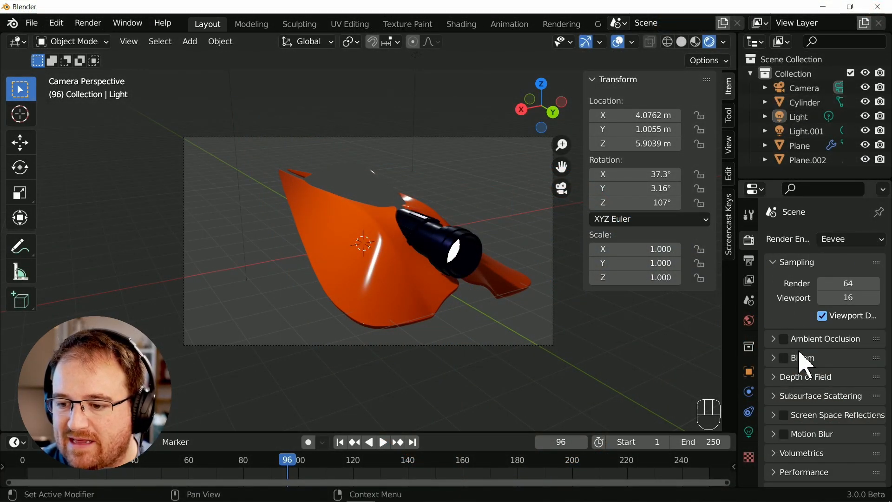
scroll(807, 360, "down", 3)
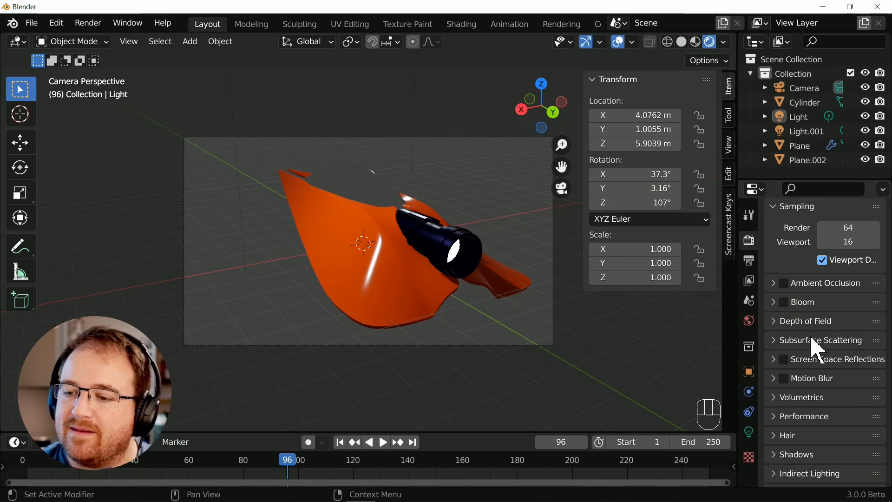
left_click(790, 284)
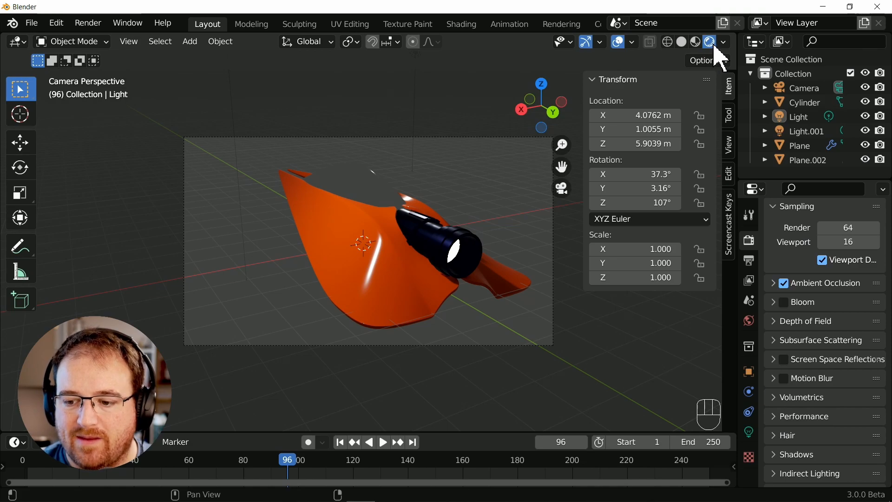
left_click(785, 303)
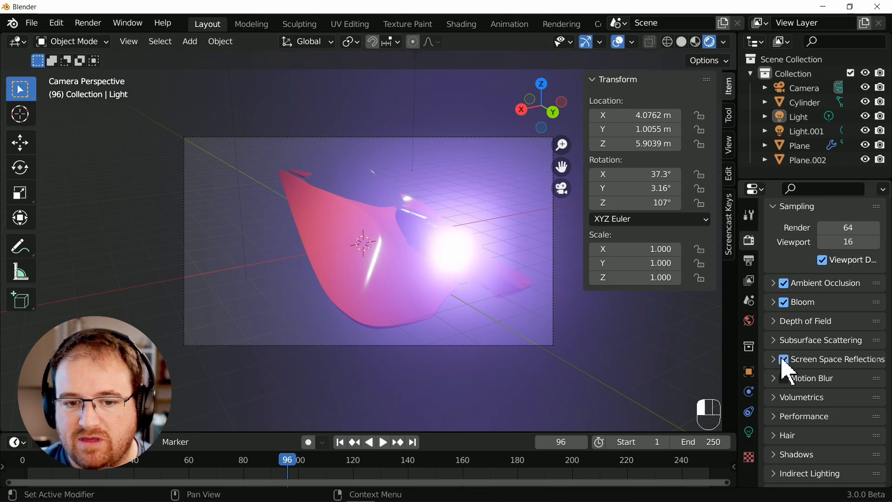
- Render frame 96 to check the Eevee effects on the spaceship, and close the render
scroll(786, 390, "up", 2)
key("F12")
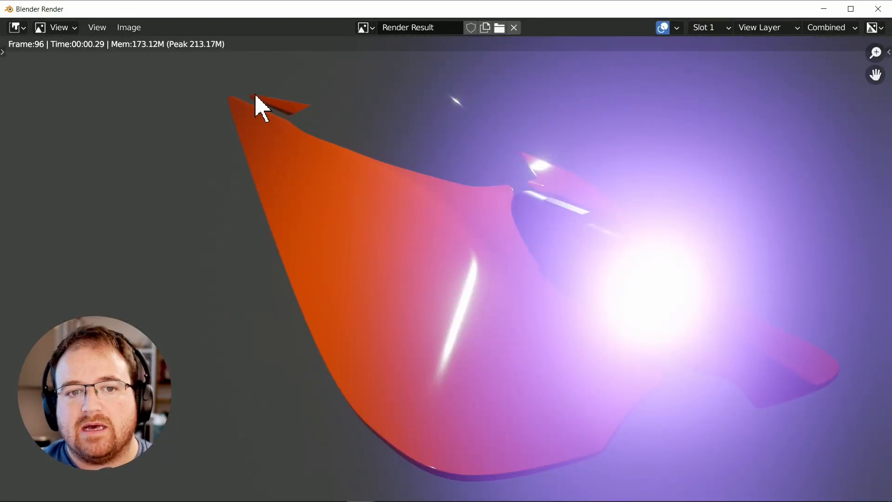
left_click(877, 9)
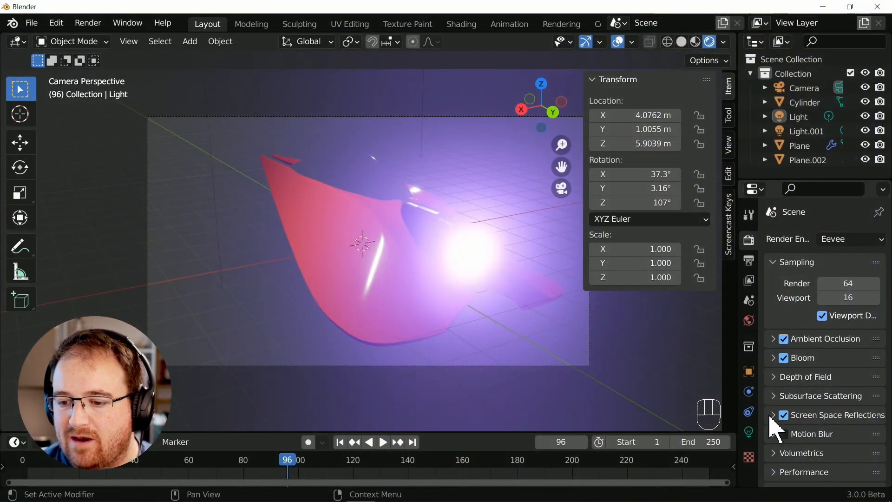
- Darken the world background to a near-black blue with a value of about 0.005, and render the frame again
left_click(748, 324)
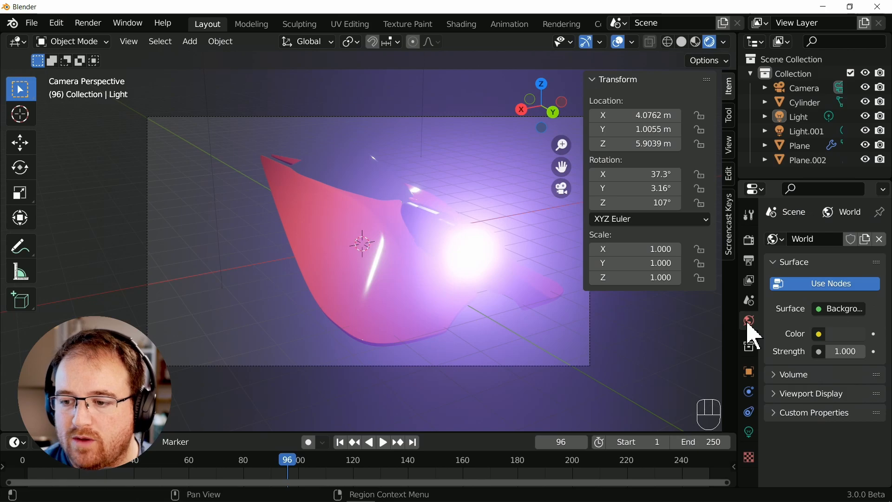
left_click(846, 334)
left_click(856, 226)
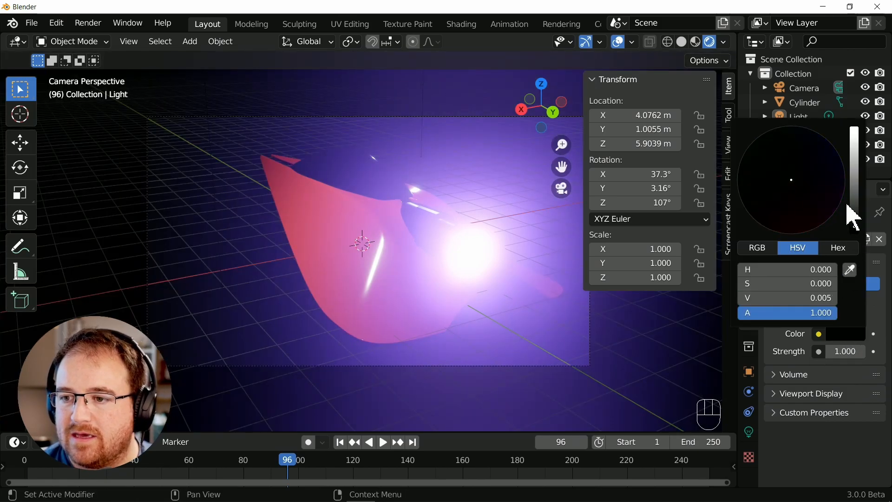
left_click(833, 158)
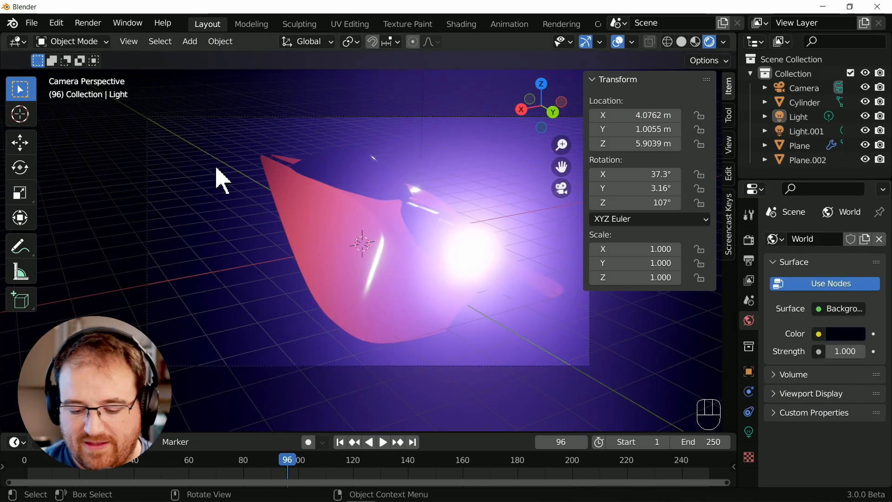
key("F12")
key("Escape")
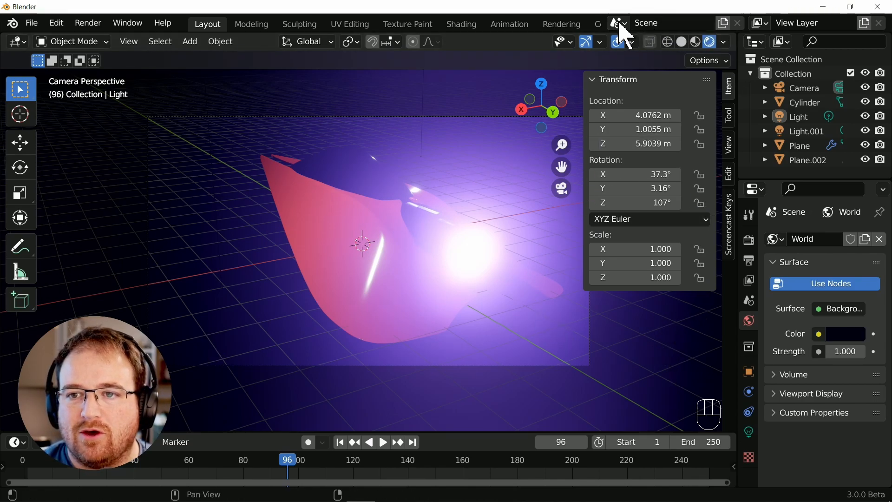
- Rename the scene as Eevee
left_click(677, 23)
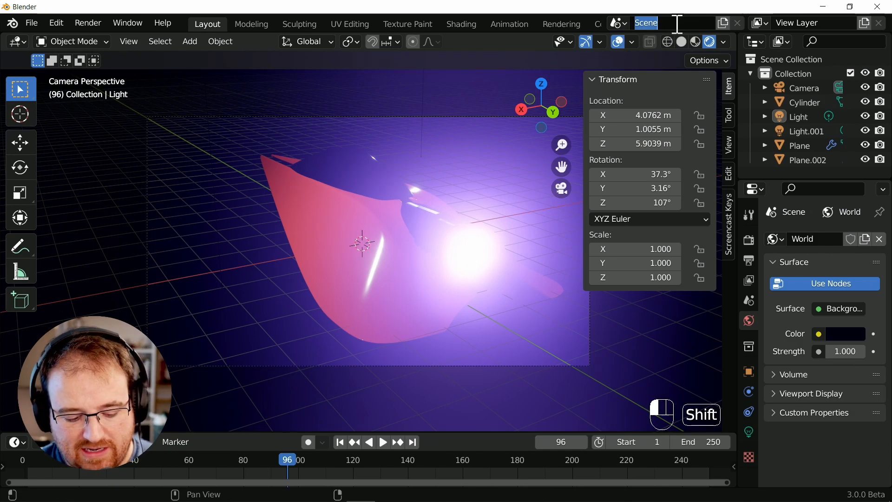
type("Eevee")
key("Return")
key("ctrl+z")
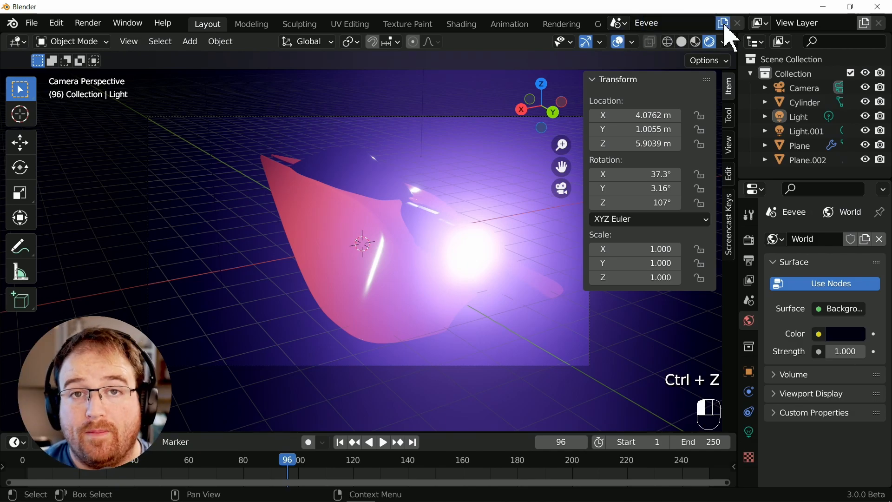
- Create a linked copy of the Eevee scene and name it Workbench
left_click(723, 23)
left_click(666, 81)
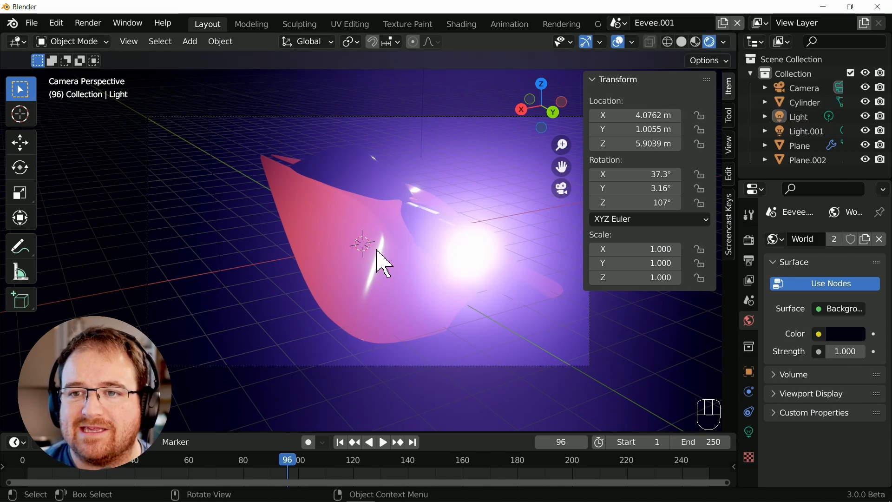
double_click(642, 23)
type("Wor")
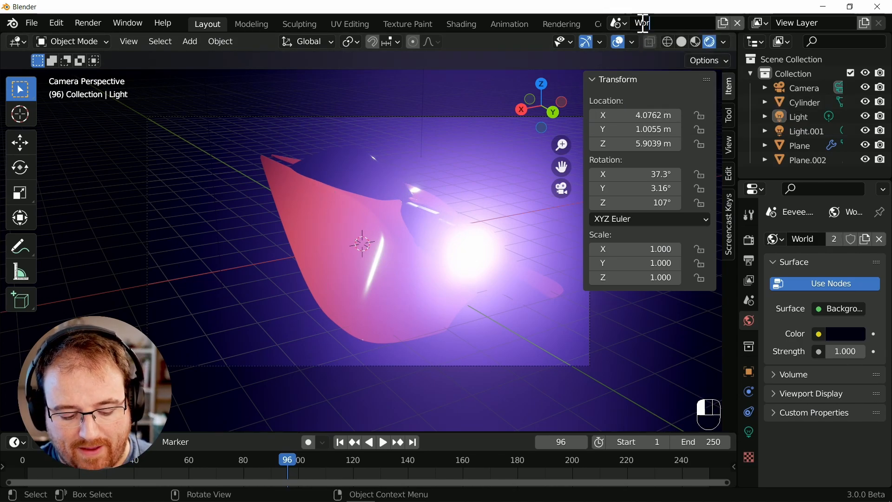
type("kbench")
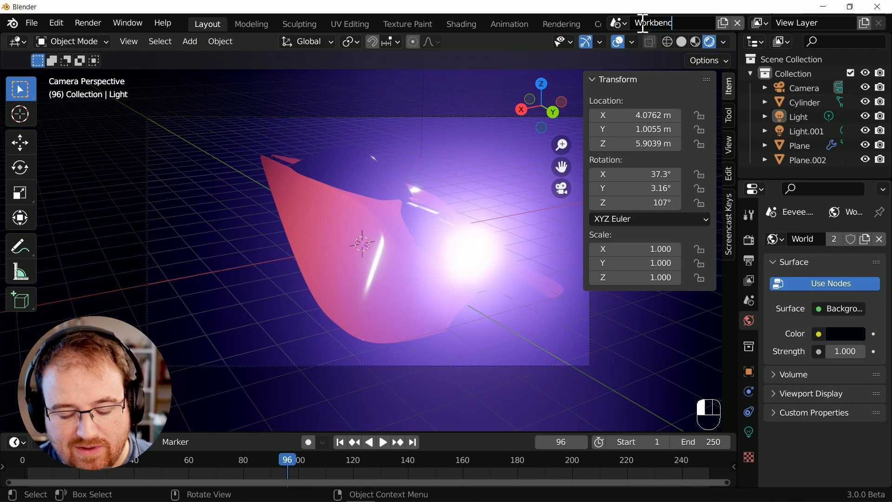
key("Return")
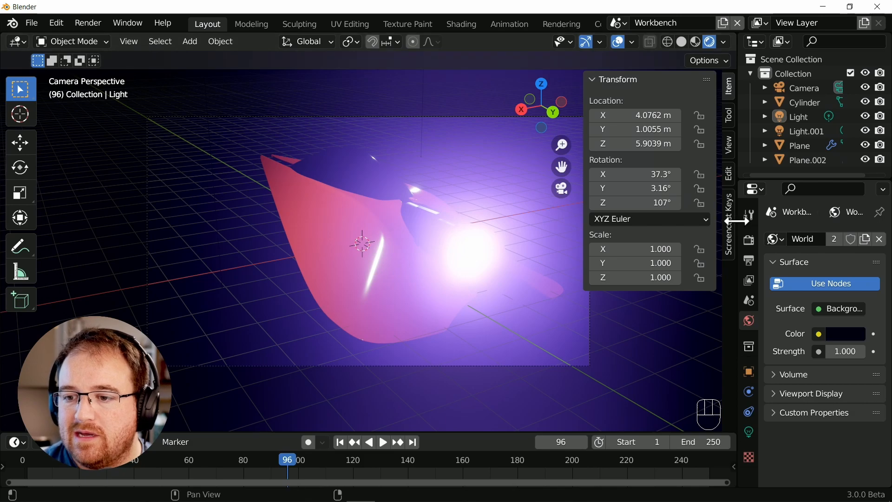
- Set the Workbench scene's render engine to Workbench
left_click(749, 240)
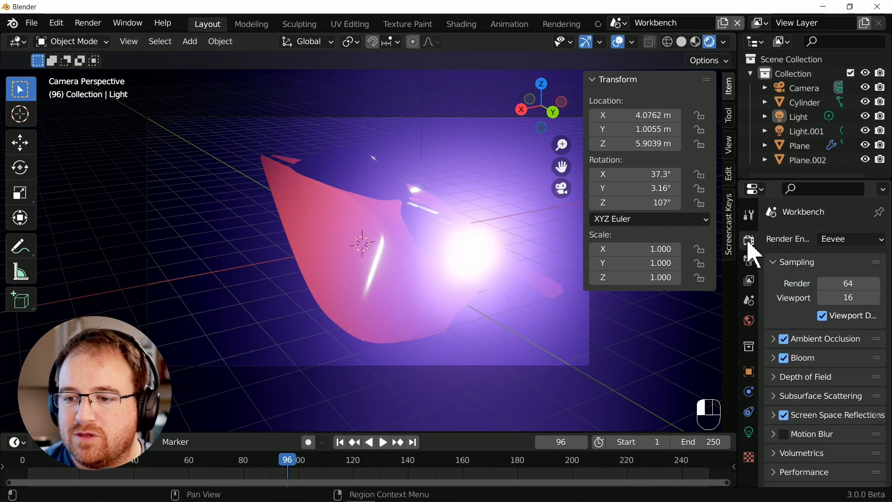
left_click(834, 238)
left_click(843, 271)
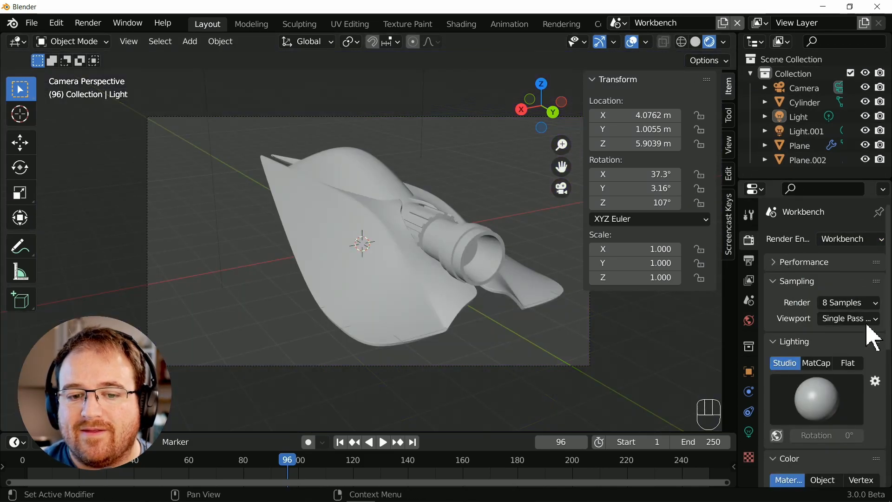
- Switch the viewport to solid shading, enable screen-space Cavity and raise its ridge strength
left_click(695, 42)
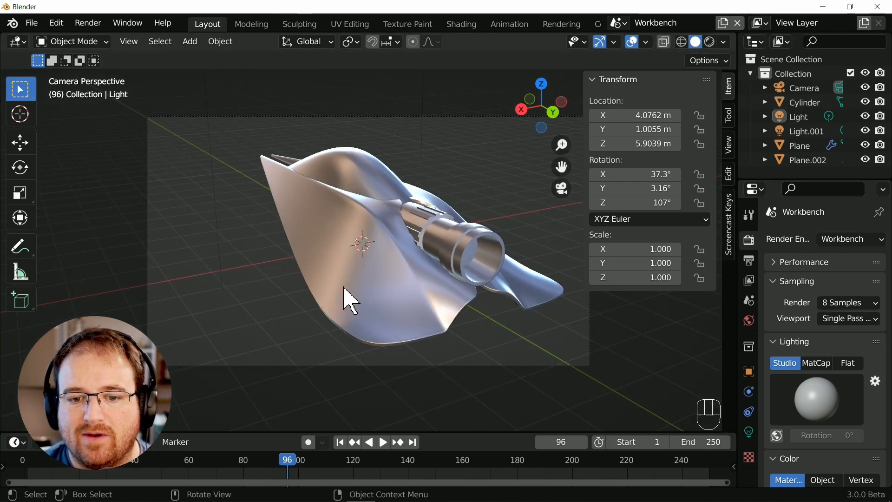
left_click(724, 42)
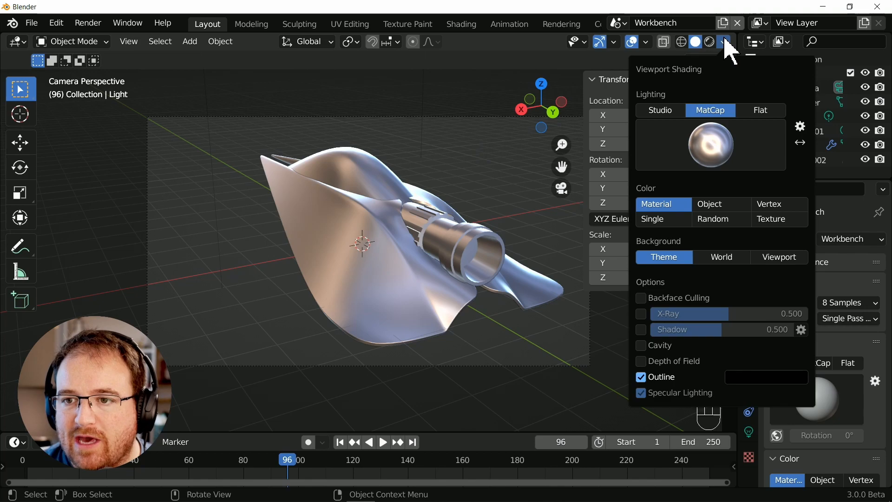
left_click(640, 346)
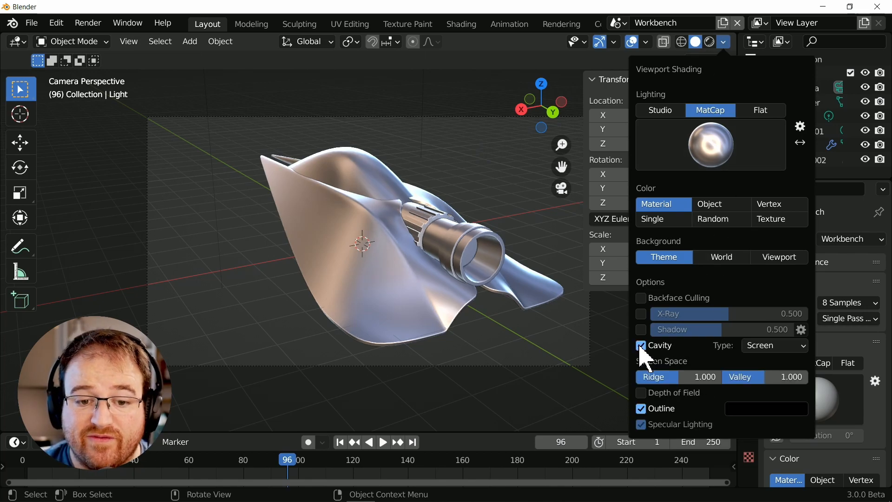
mouse_move(673, 377)
left_mouse_down()
mouse_move(715, 376)
mouse_move(637, 377)
mouse_move(721, 377)
left_mouse_up()
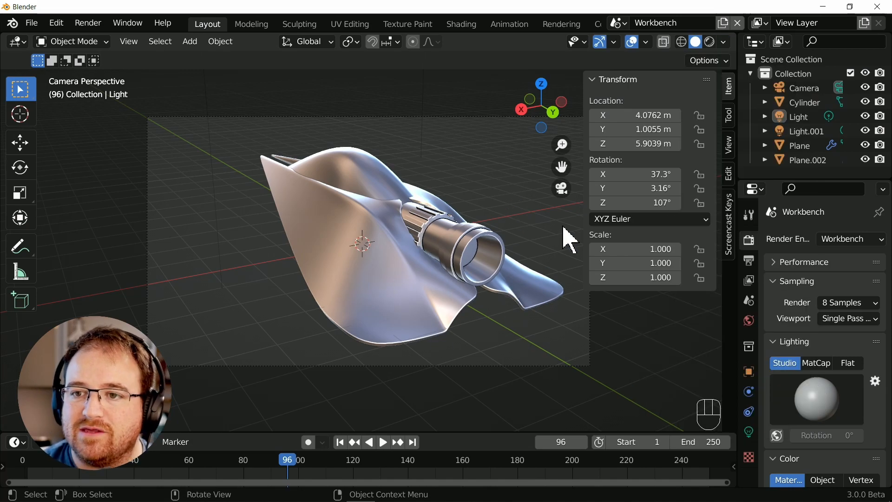
- Switch the viewport to rendered shading and set the Workbench lighting to MatCap with the shiny metallic sphere with blue and brown reflections
left_click(710, 43)
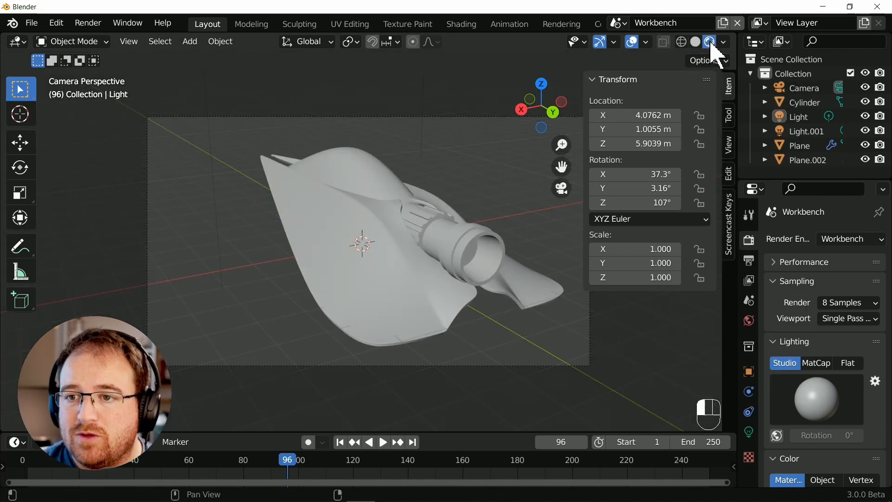
mouse_move(737, 269)
left_mouse_down()
mouse_move(686, 275)
mouse_move(727, 278)
left_mouse_up()
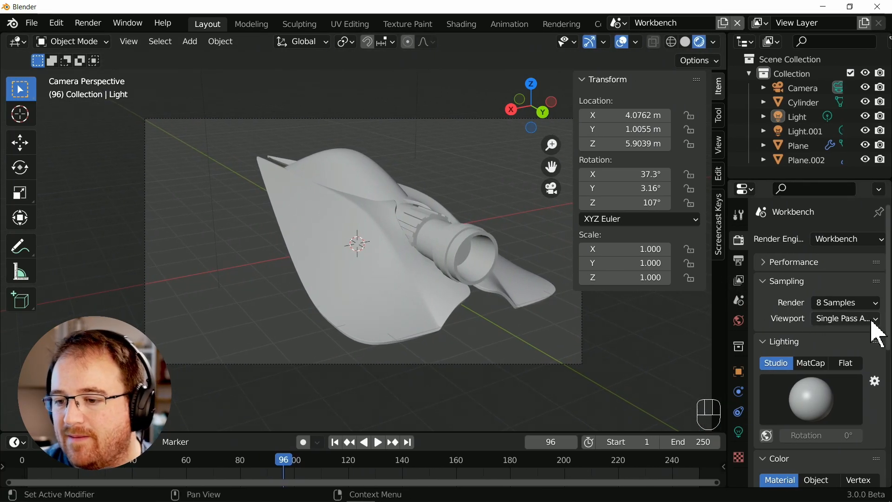
scroll(864, 325, "down", 3)
left_click(814, 307)
left_click(822, 355)
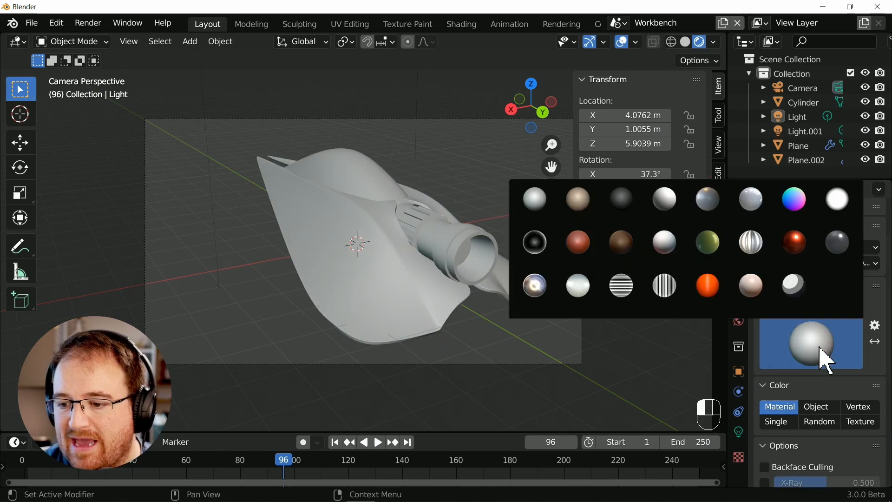
left_click(539, 290)
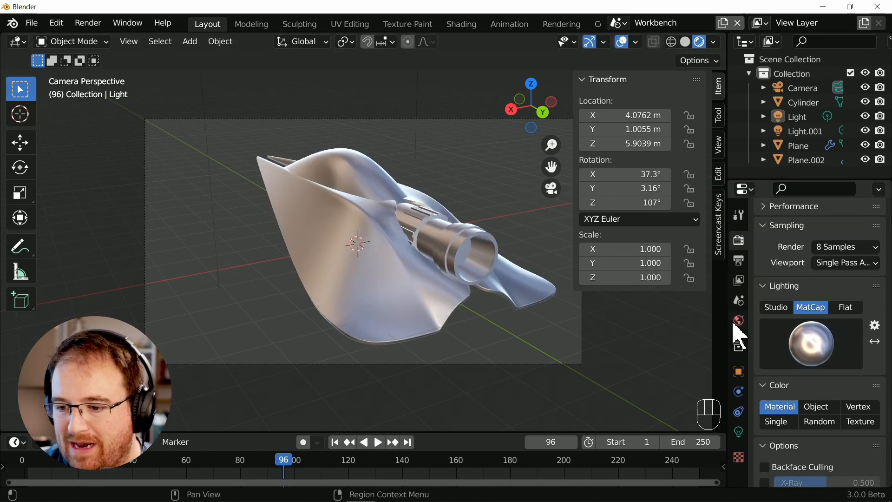
- Enable Cavity with type Both, setting screen-space ridge and valley to 2.000 and world-space ridge and valley to 2.500
scroll(836, 349, "down", 1)
scroll(822, 353, "down", 5)
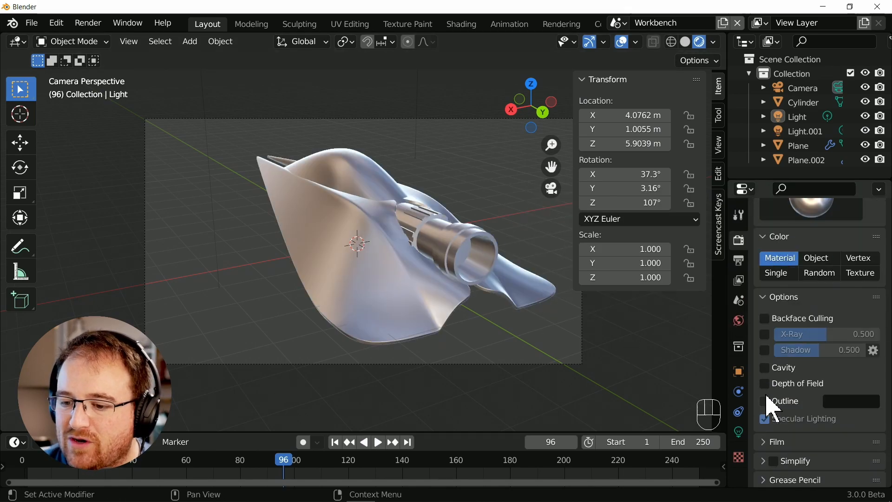
left_click(765, 367)
scroll(832, 325, "down", 3)
left_click(863, 297)
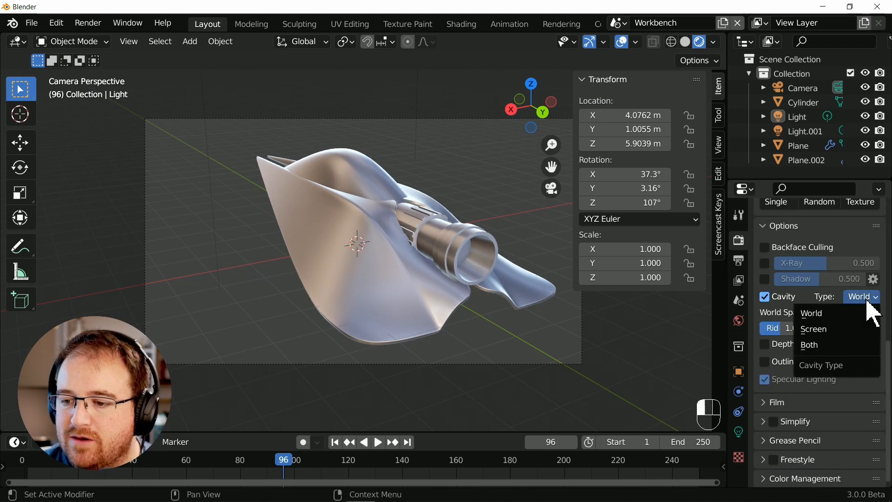
left_click(839, 346)
left_click_drag(781, 357, 819, 358)
left_click_drag(832, 358, 878, 359)
left_click_drag(774, 325, 870, 337)
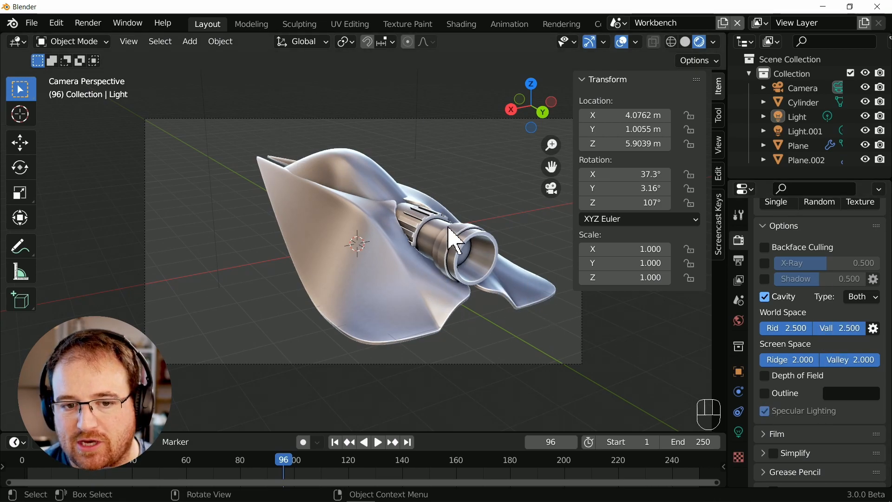
- Try enabling Freestyle for the Workbench scene and turn it off again
scroll(822, 406, "down", 2)
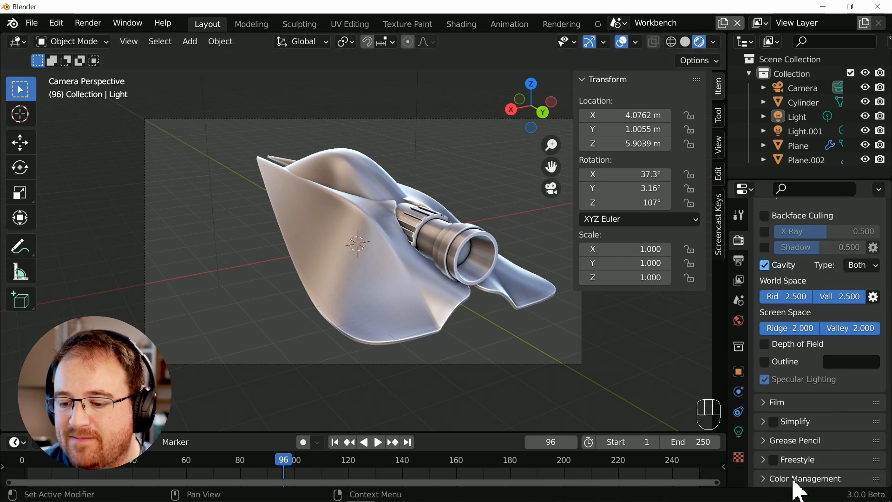
left_click(774, 459)
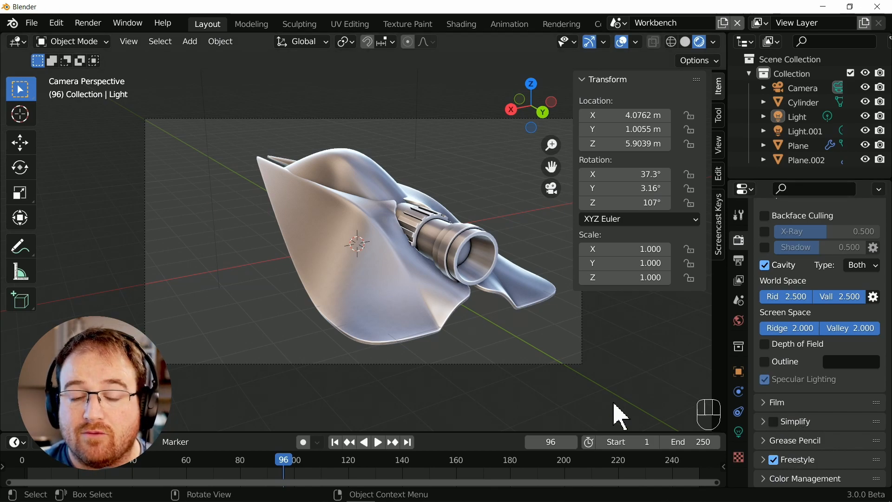
left_click(774, 460)
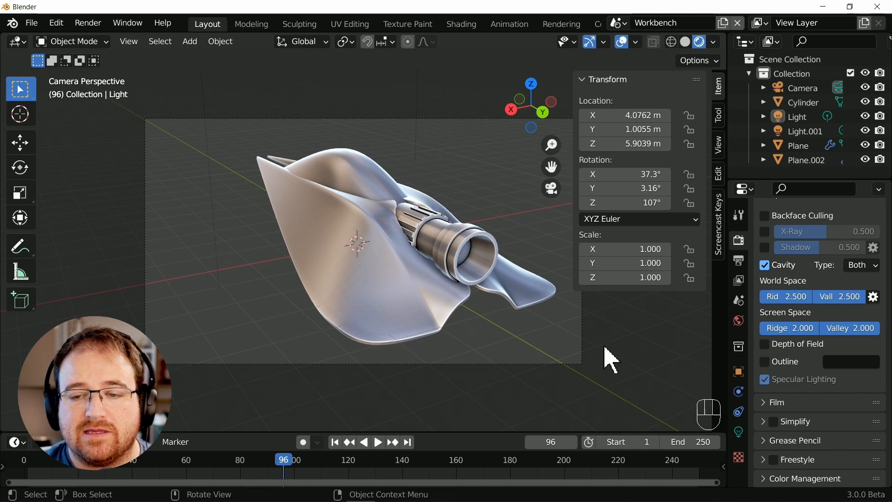
- Create a new empty scene and name it Combined Render
left_click(722, 25)
left_click(674, 53)
double_click(665, 24)
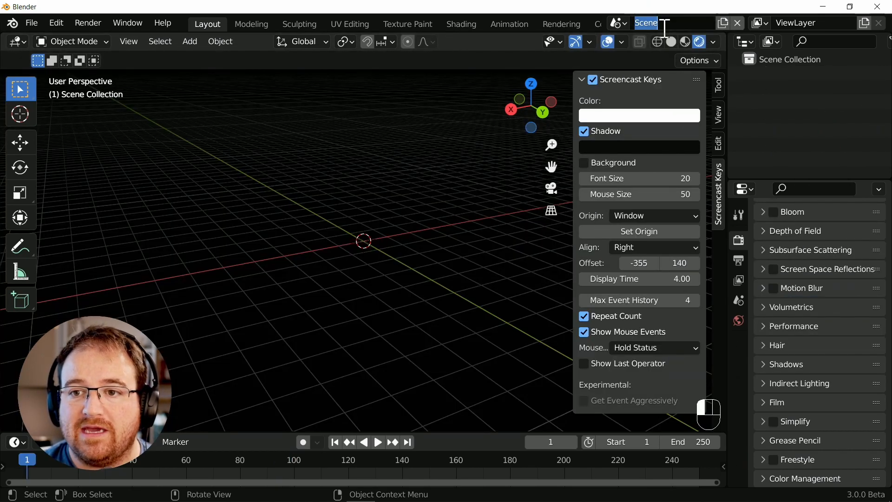
key("BackSpace")
key("BackSpace")
key("BackSpace")
type("Combined")
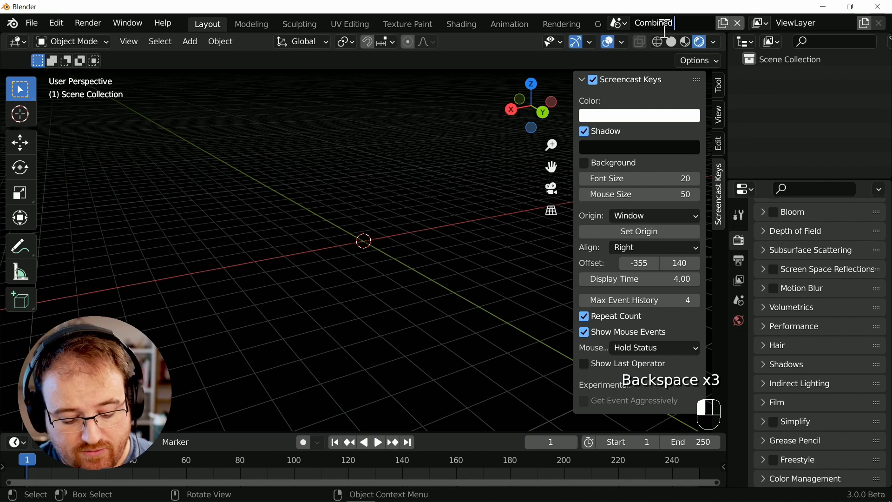
type(" Render")
key("Return")
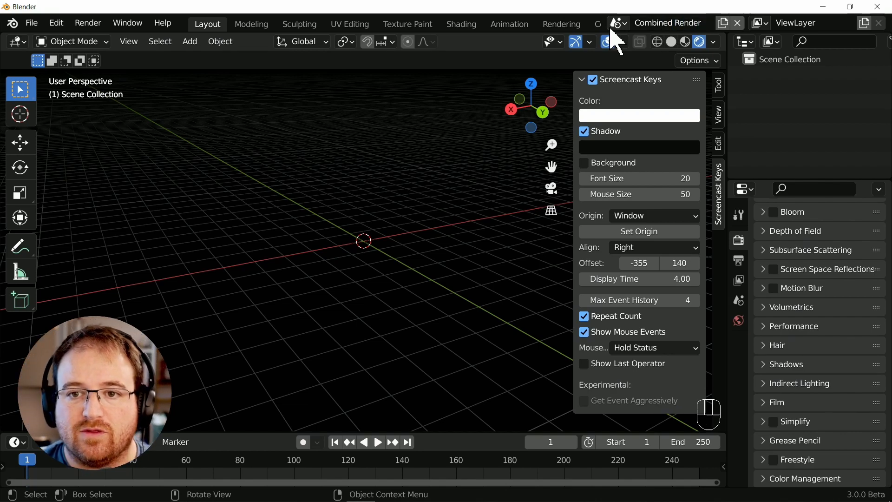
- In the Compositing workspace, enable Use Nodes for the scene and move the Render Layers and Composite nodes far apart
scroll(354, 27, "right", 6)
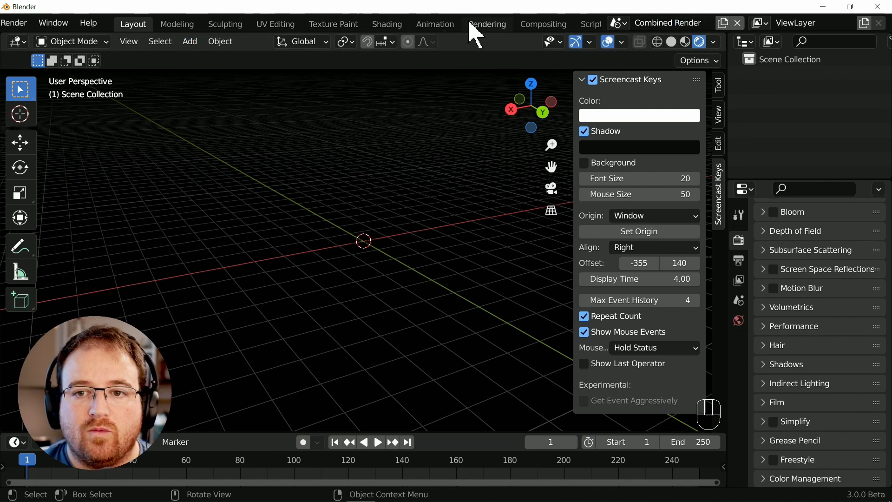
left_click(506, 25)
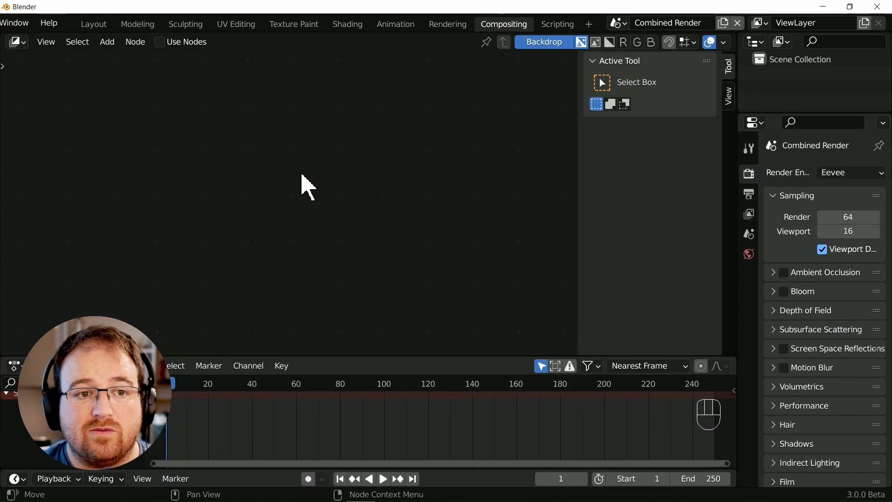
left_click(159, 42)
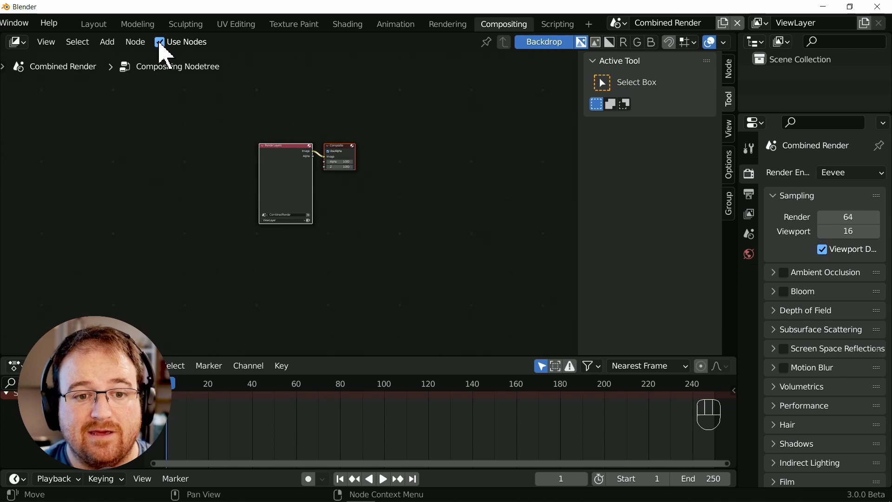
scroll(383, 183, "up", 3)
left_click_drag(404, 92, 508, 89)
left_click(529, 155)
left_click_drag(294, 118, 155, 88)
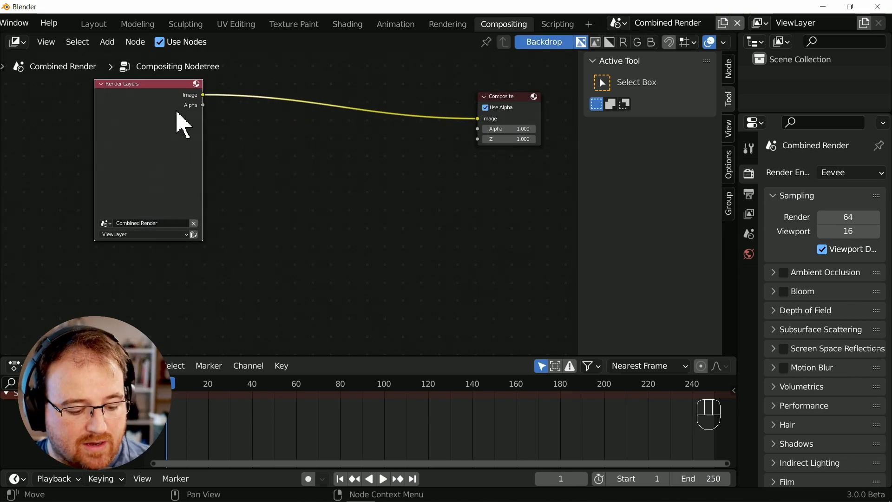
- Duplicate the Render Layers node, enlarge the node editor and stack the copy directly below the original
key("shift+d")
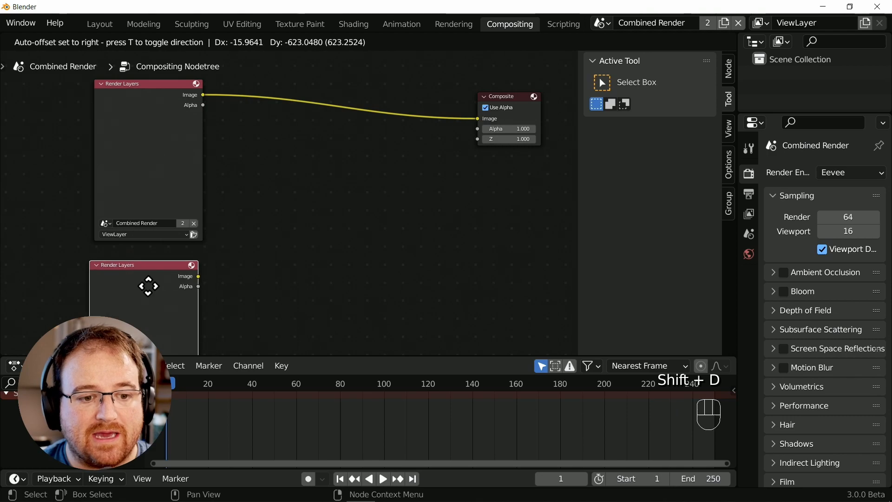
left_click(162, 273)
left_click_drag(677, 356, 690, 433)
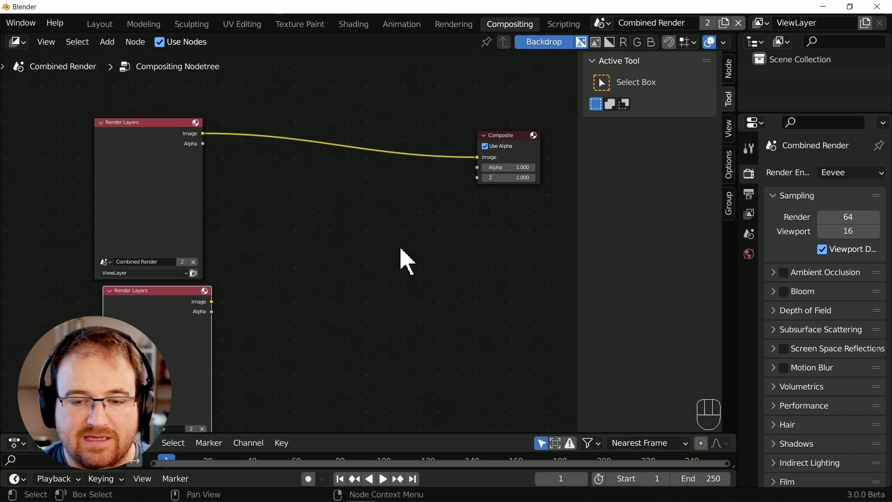
left_click_drag(168, 173, 158, 95)
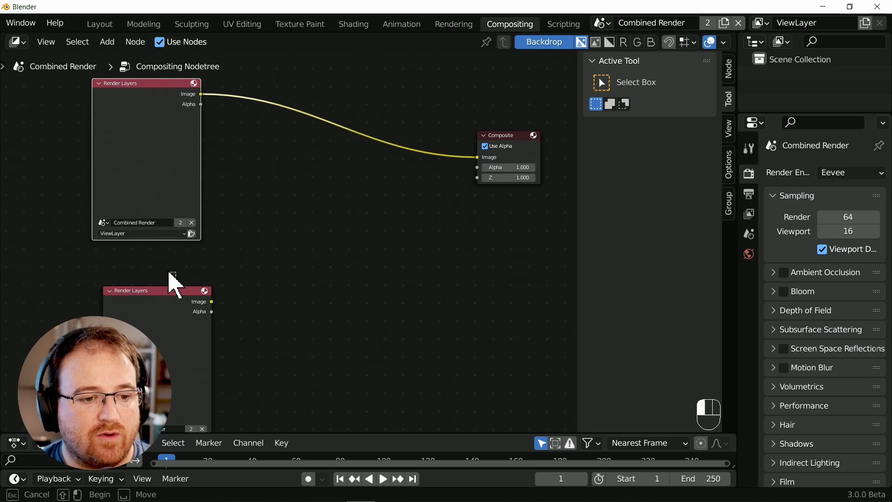
left_click_drag(175, 302, 165, 263)
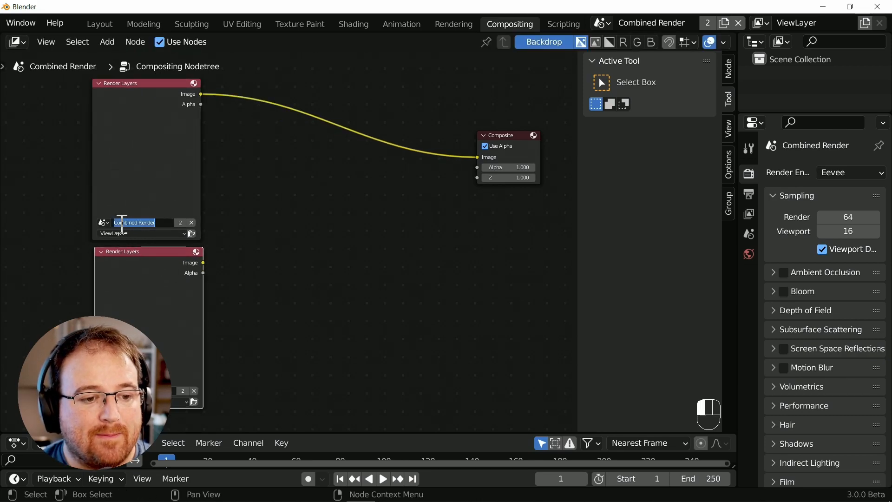
- Set the upper Render Layers node to the Eevee scene and the lower one to the Workbench scene
left_click(102, 222)
left_click(126, 247)
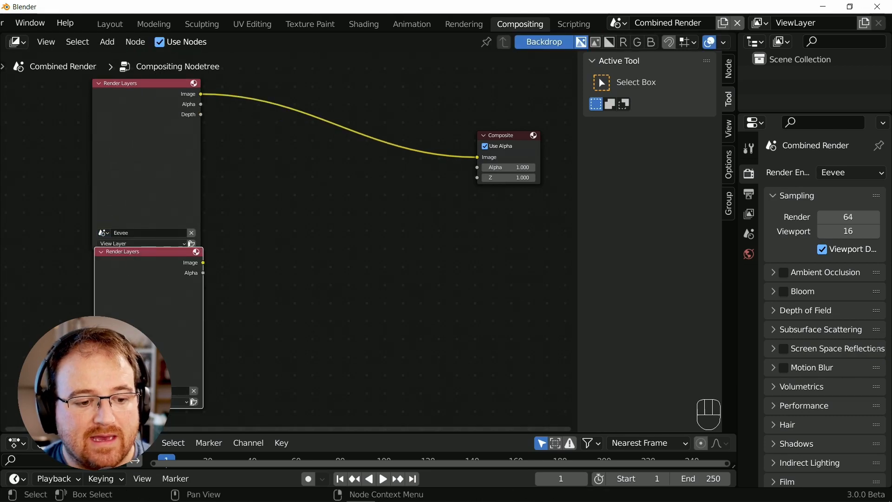
left_click(104, 391)
left_click(147, 319)
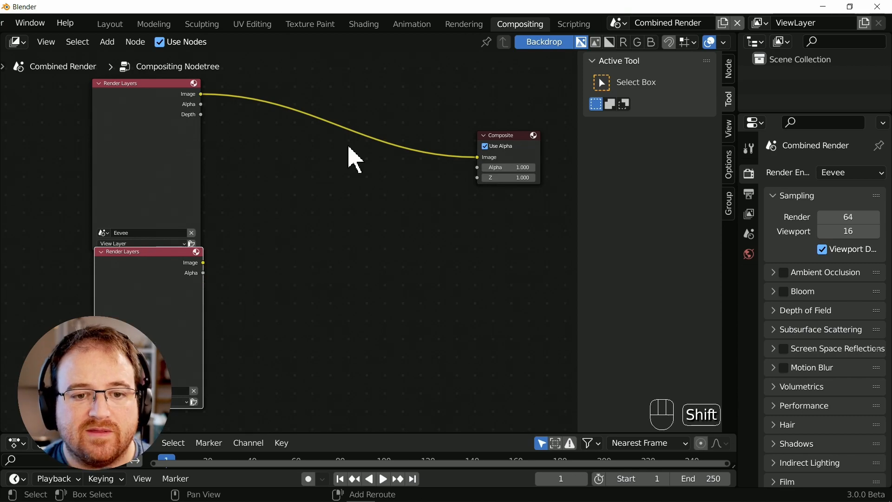
- Insert a Mix node between the upper Render Layers and Composite nodes, and connect the lower Render Layers image to its second input
key("shift+a")
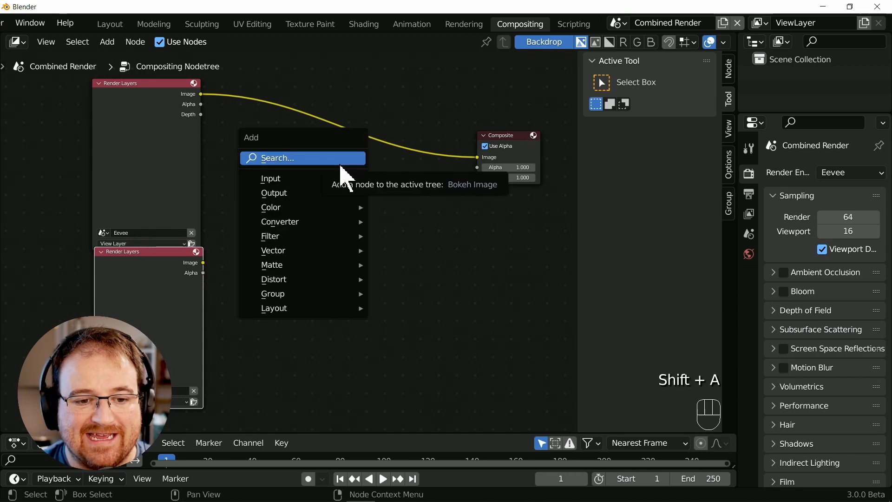
left_click(340, 162)
type("mic")
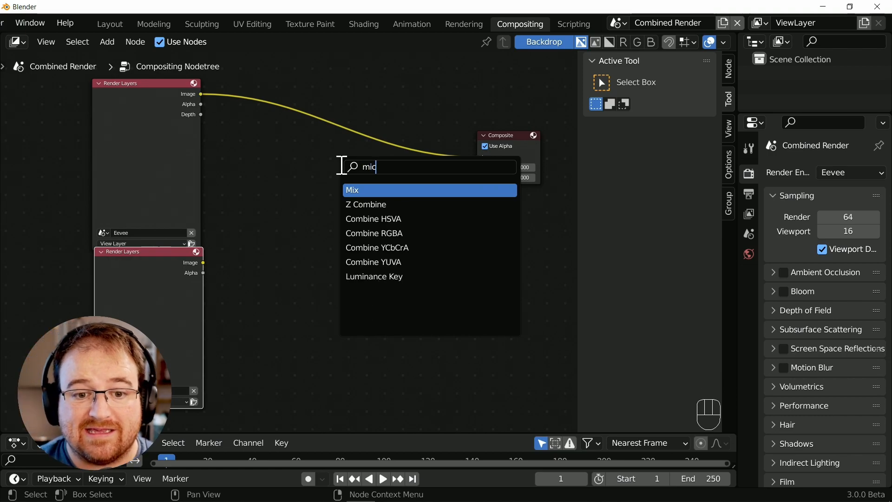
key("Return")
left_click(324, 122)
left_click_drag(203, 263, 324, 189)
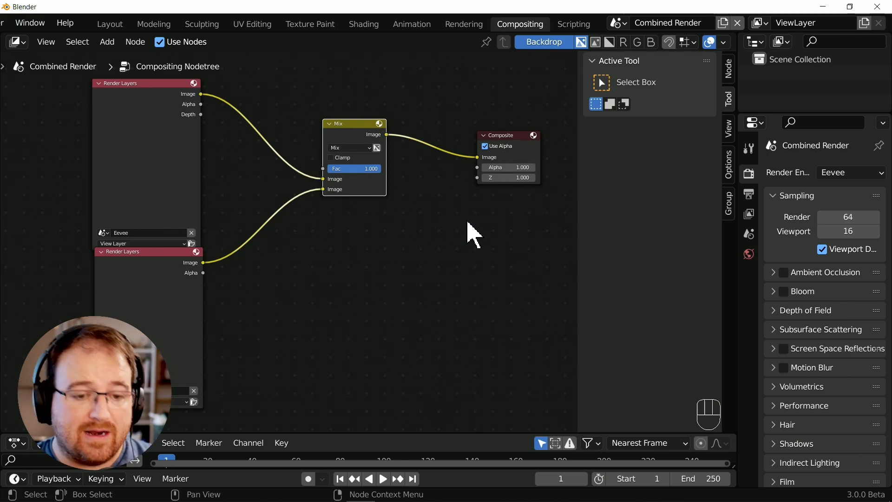
- Add a Viewer node below the Composite node and connect the Mix node's image output to it
key("shift+a")
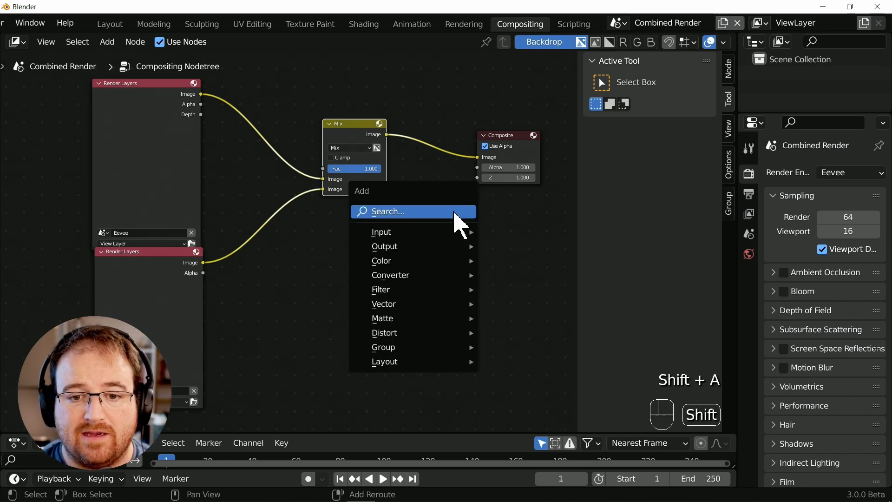
left_click(462, 223)
type("view")
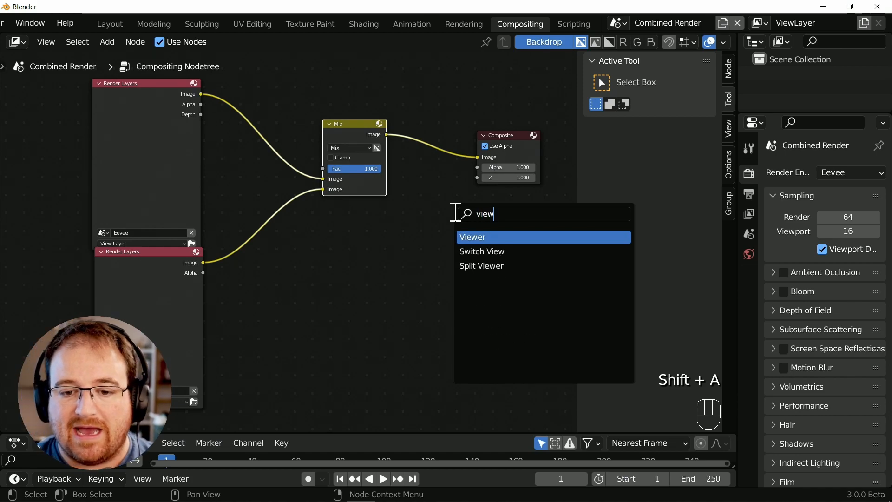
key("Return")
left_click(480, 224)
left_click_drag(386, 135, 491, 248)
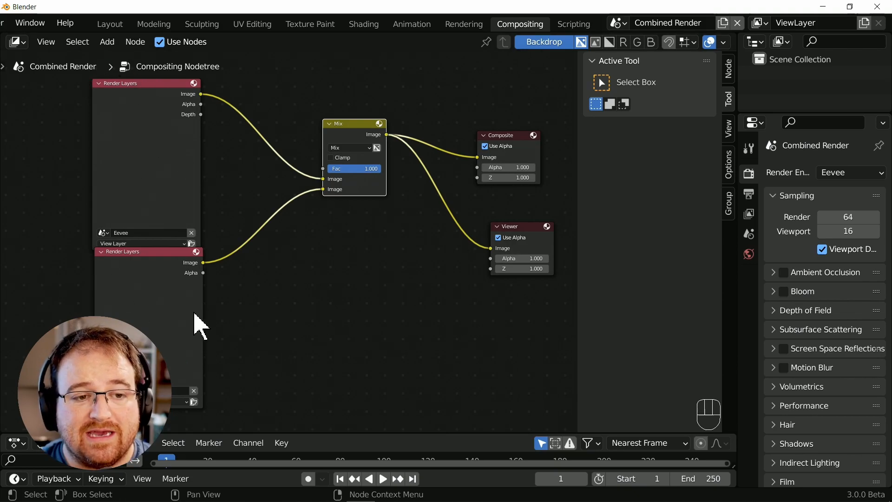
- Render the image and rearrange the two Render Layers nodes so they sit one above the other
key("F12")
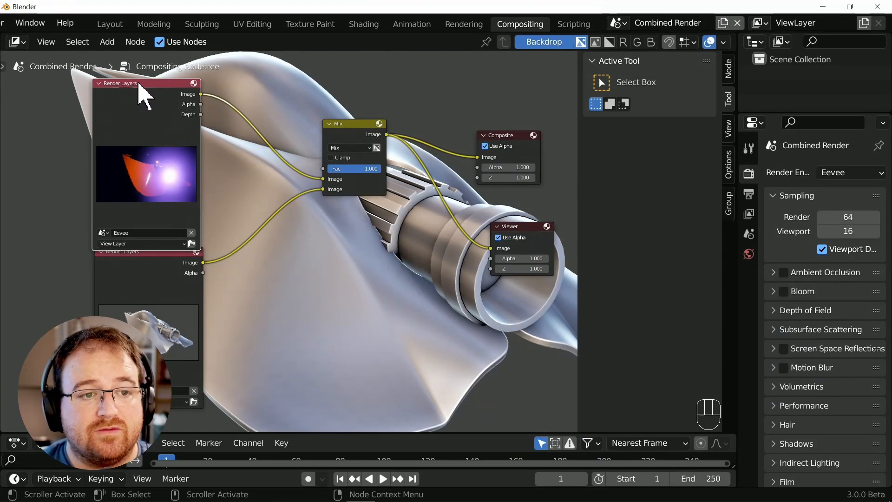
left_click_drag(139, 86, 135, 120)
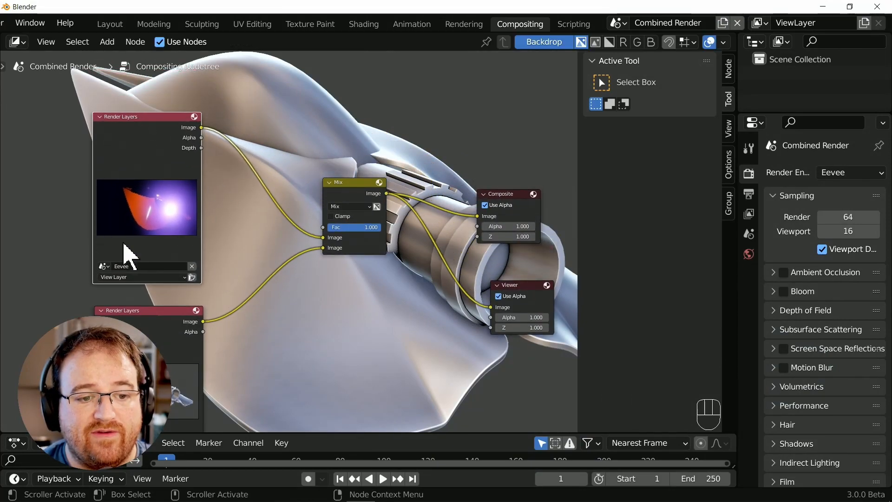
left_click_drag(158, 321, 155, 289)
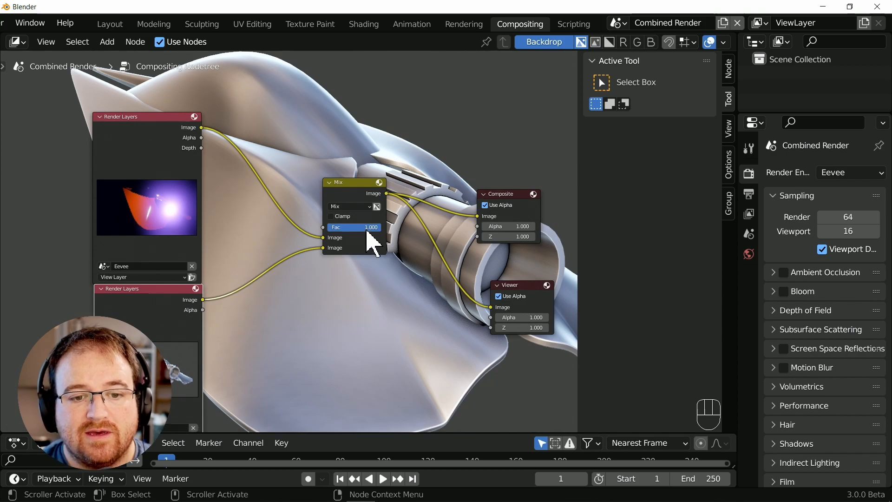
- Lower the Mix node's factor to blend the two renders, and change its blend mode to Multiply
left_click_drag(372, 228, 352, 234)
scroll(465, 292, "down", 3)
middle_click_drag(448, 292, 253, 320)
scroll(258, 327, "up", 4)
middle_click_drag(284, 251, 404, 308)
left_click(342, 217)
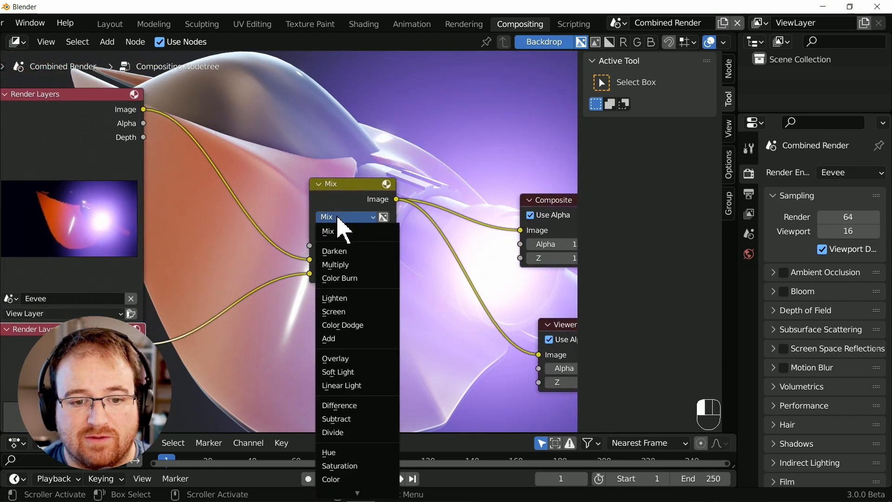
left_click(347, 266)
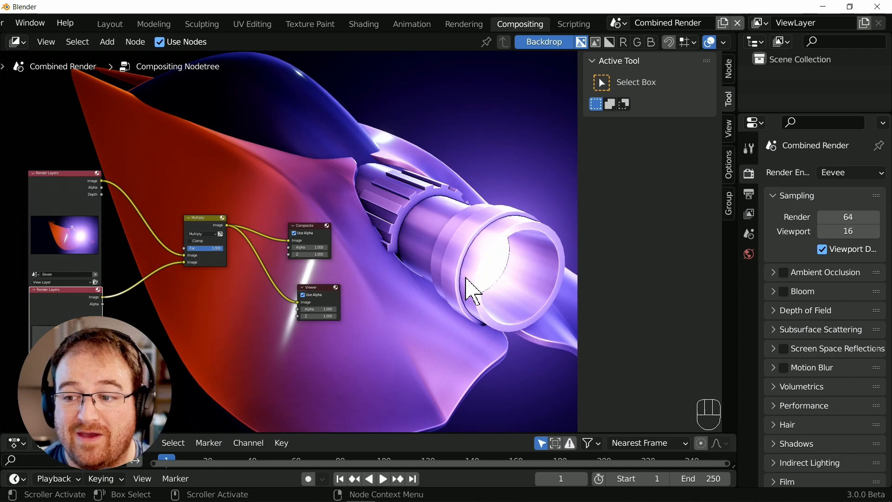
- Switch to the Eevee scene and create a copy of it as a new scene named Cycles
left_click(618, 23)
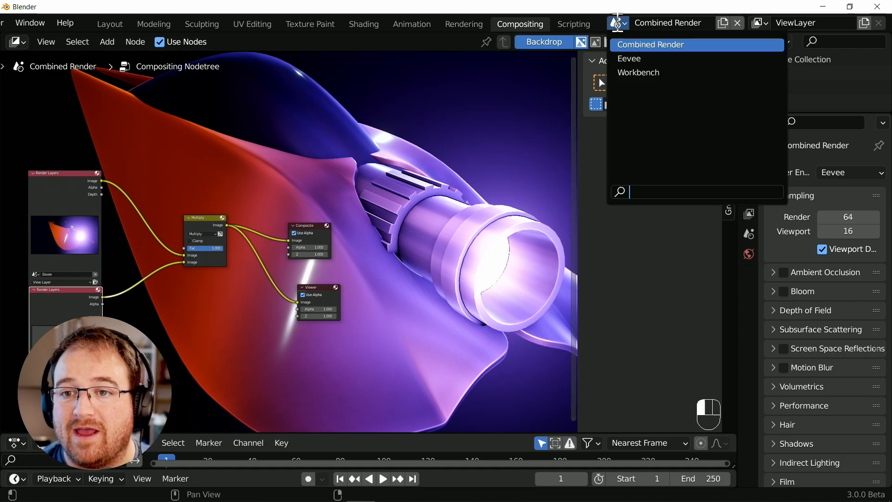
left_click(655, 59)
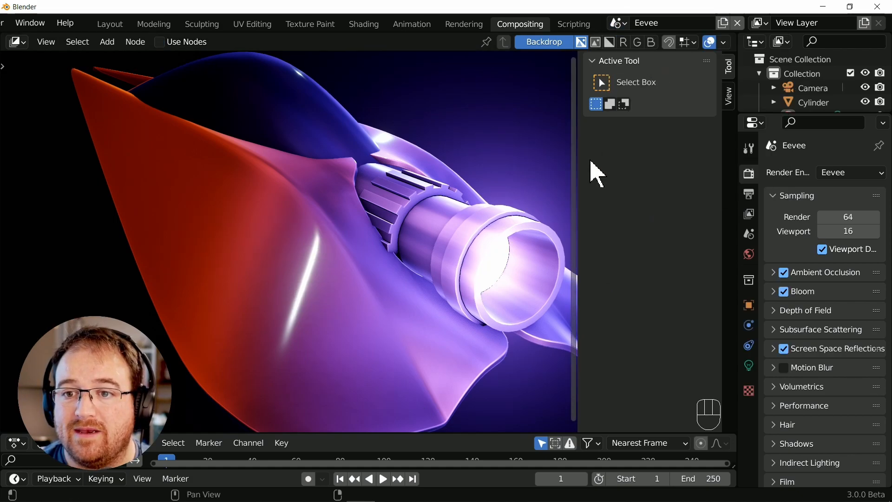
left_click(723, 24)
left_click(671, 85)
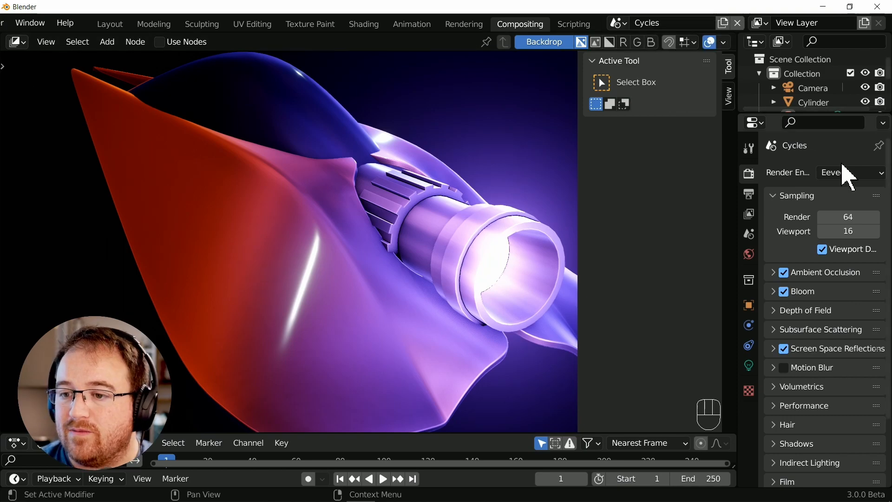
- Set the Cycles scene's render engine to Cycles and its device to GPU Compute
left_click(846, 174)
left_click(846, 221)
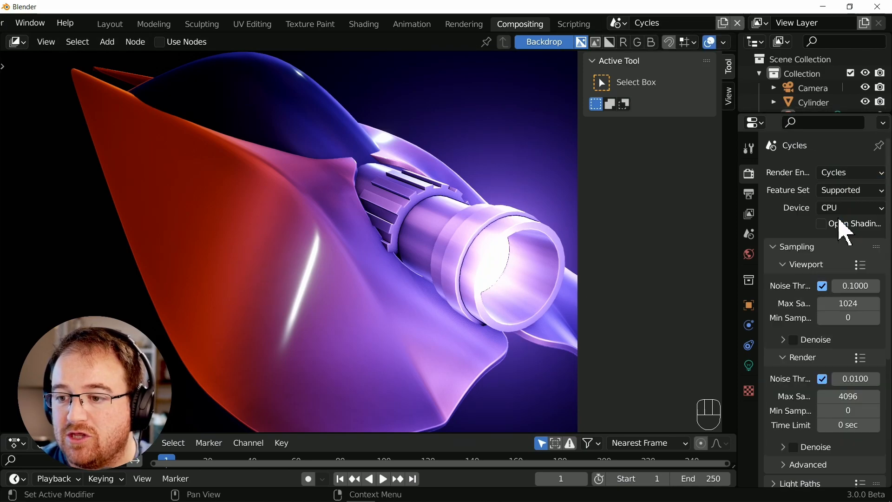
left_click(846, 209)
left_click(836, 240)
- Enable render denoising for the Cycles scene and choose OptiX as the denoiser
scroll(837, 251, "down", 1)
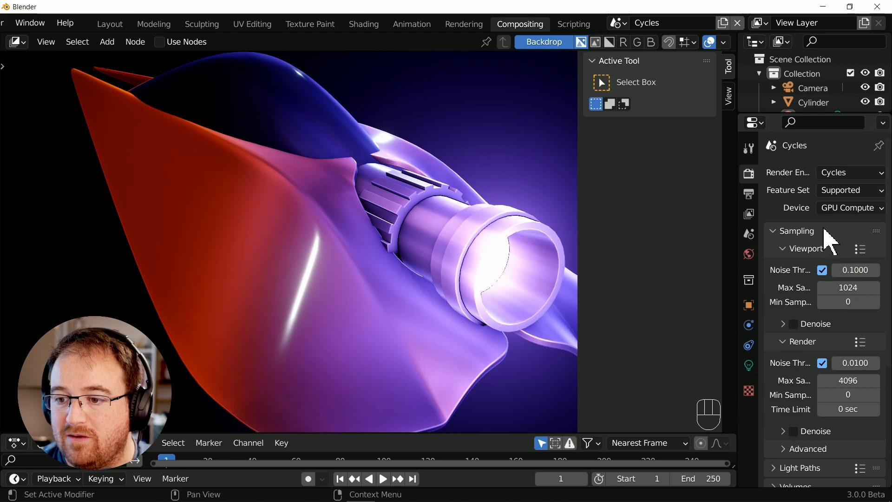
scroll(793, 325, "down", 4)
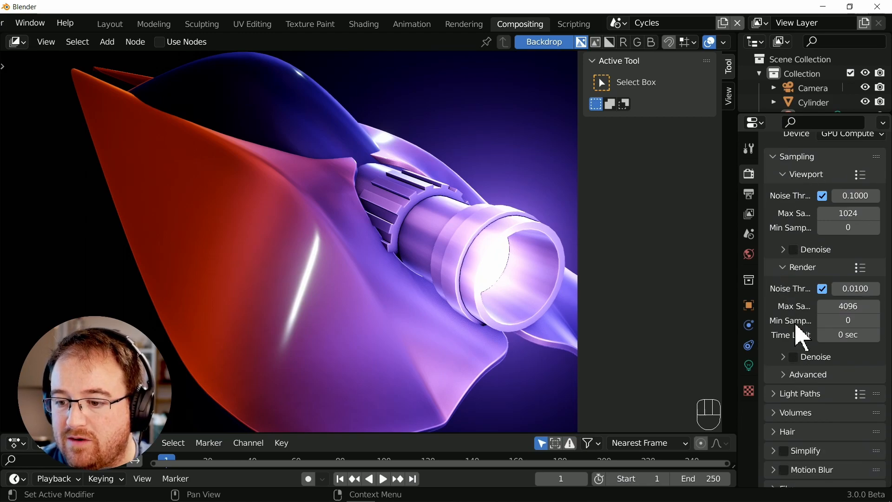
left_click(785, 357)
scroll(832, 334, "down", 4)
left_click(870, 305)
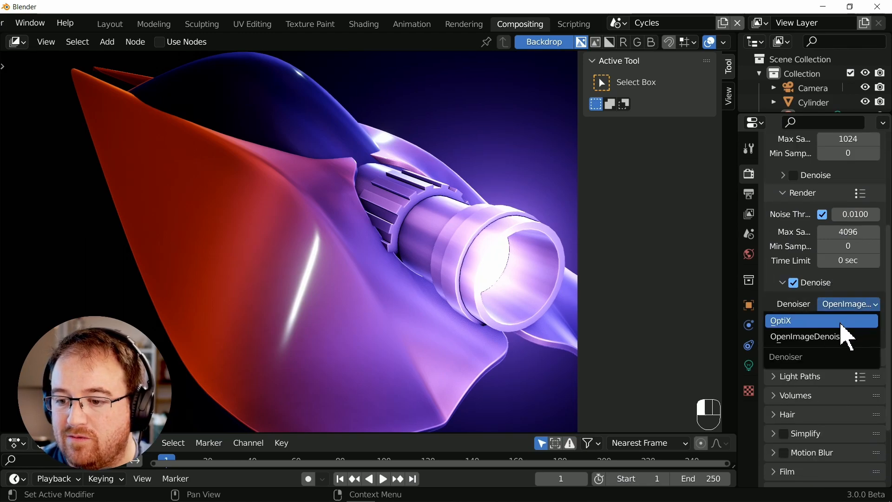
left_click(832, 320)
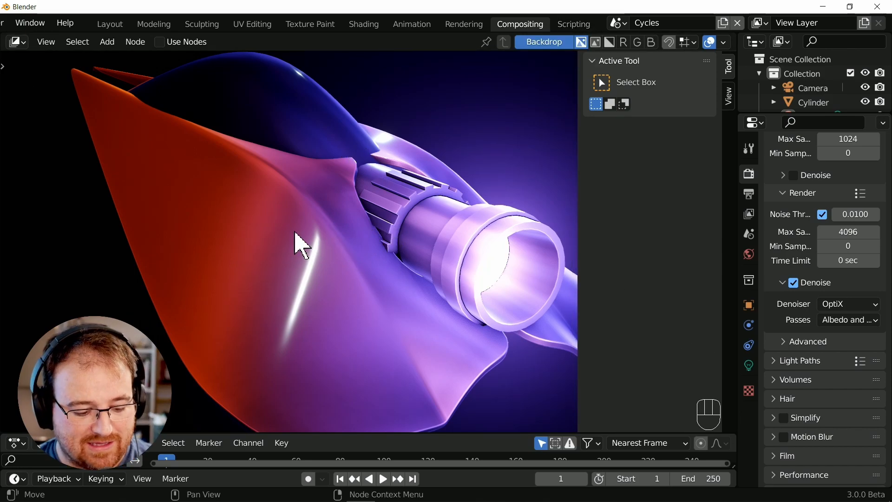
- In the Combined Render scene, duplicate the Eevee Render Layers node above the original and assign the Cycles scene to the copy
left_click(618, 23)
left_click(675, 45)
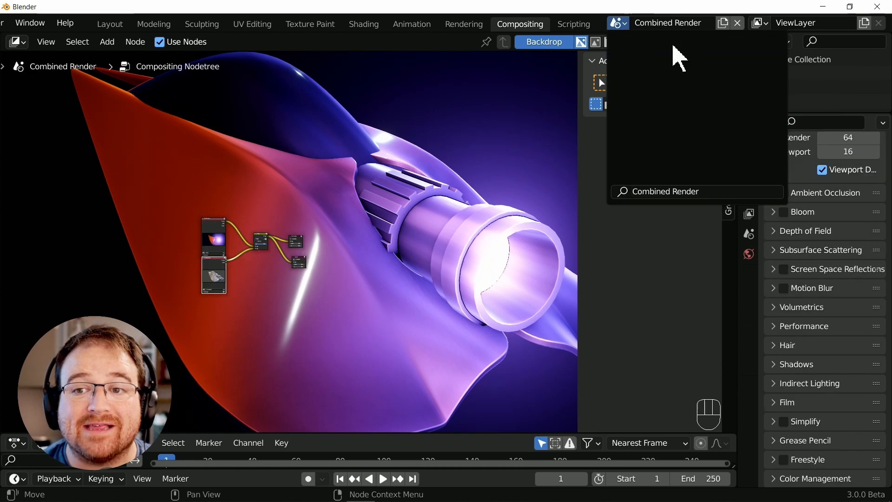
scroll(230, 335, "up", 4)
middle_click_drag(230, 355, 507, 429)
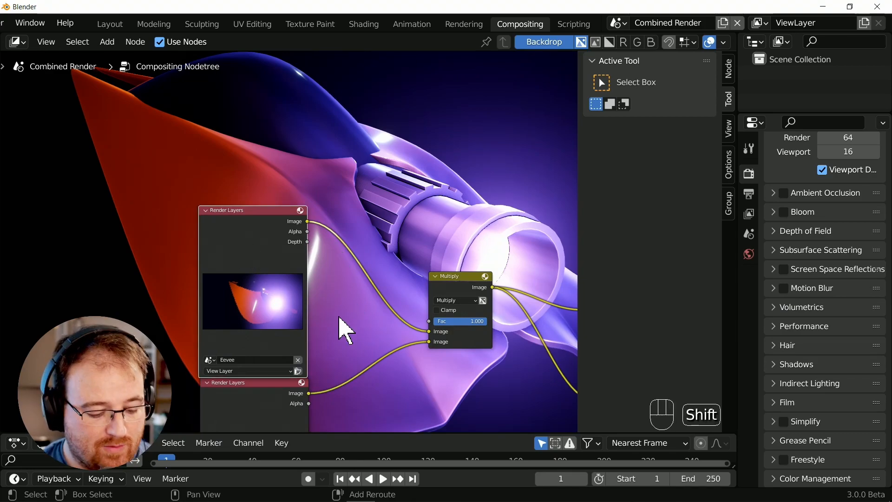
key("shift+a")
key("shift+d")
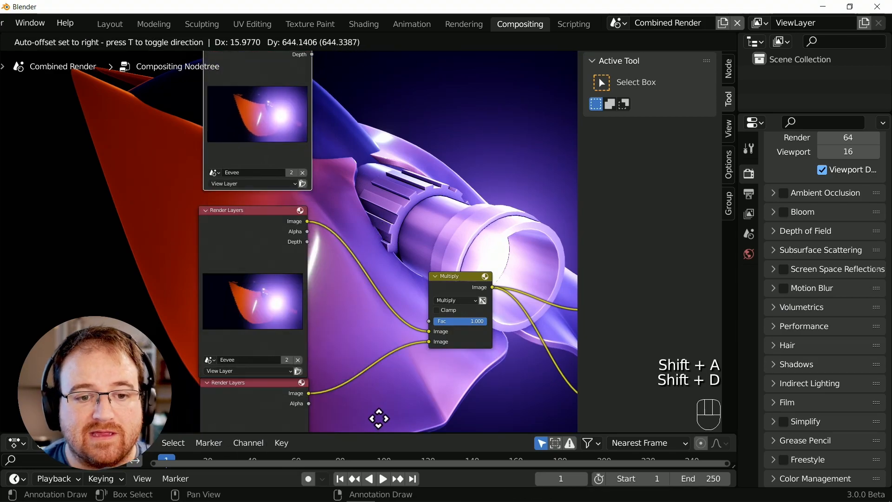
left_click(376, 426)
left_click(210, 182)
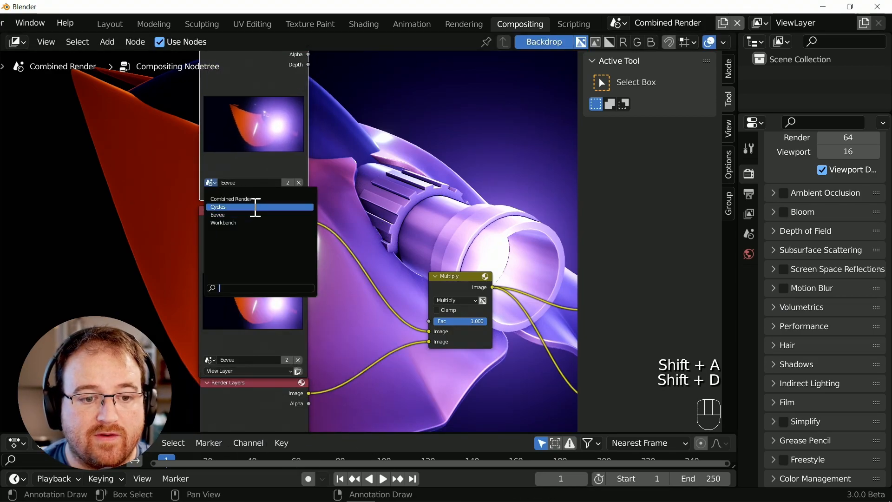
left_click(253, 206)
- Duplicate the Multiply node and place the copy above the original
scroll(432, 236, "down", 6)
middle_click_drag(302, 111, 217, 143)
scroll(191, 175, "up", 2)
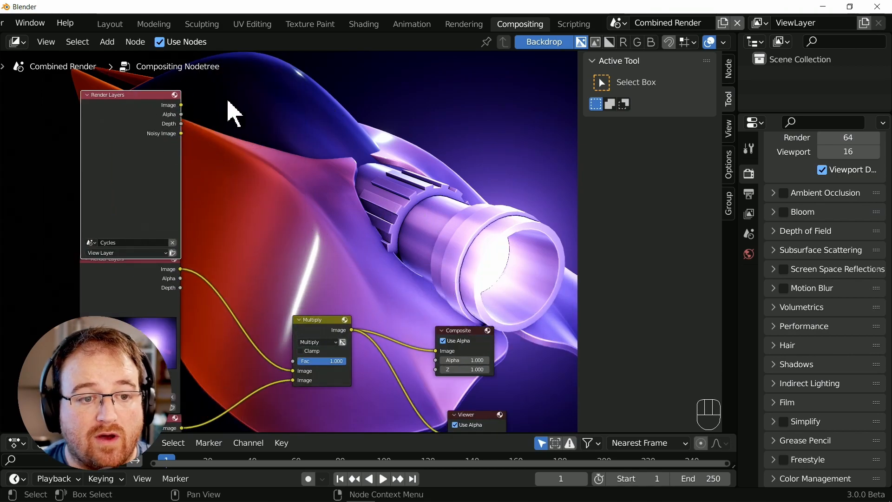
left_click(332, 340)
left_click(313, 324)
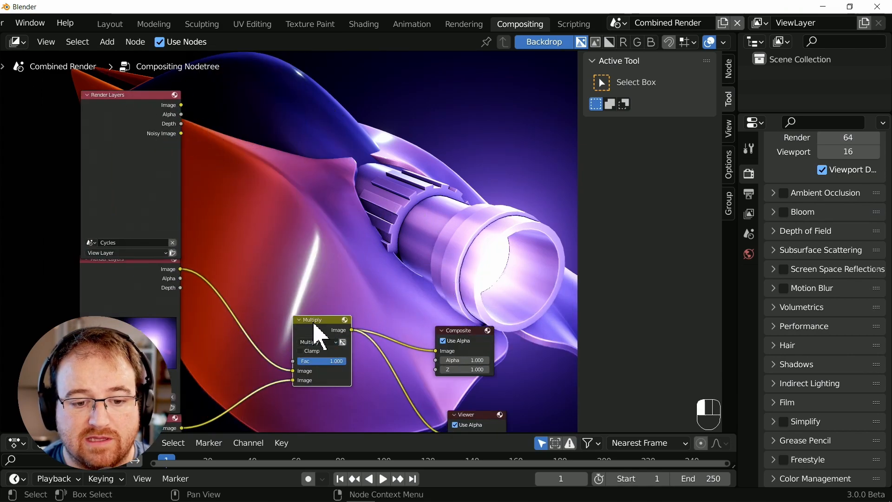
key("shift+d")
left_click(330, 208)
- Connect the Cycles and Workbench images to the duplicated Multiply node's two inputs, and its output to the Composite and Viewer nodes
left_click_drag(181, 105, 298, 248)
middle_click_drag(210, 367, 207, 273)
left_click_drag(178, 334, 296, 165)
left_click_drag(354, 114, 446, 342)
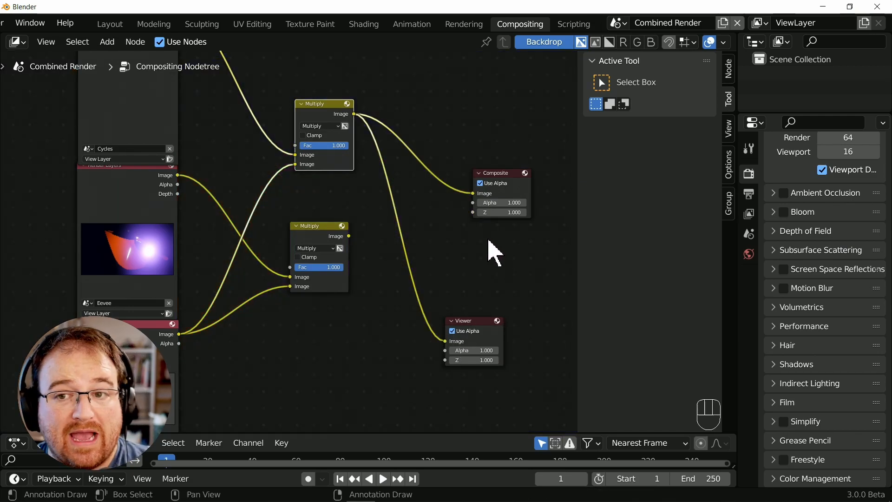
- Render the Cycles and Workbench combination, then return to the compositor node tree
key("F12")
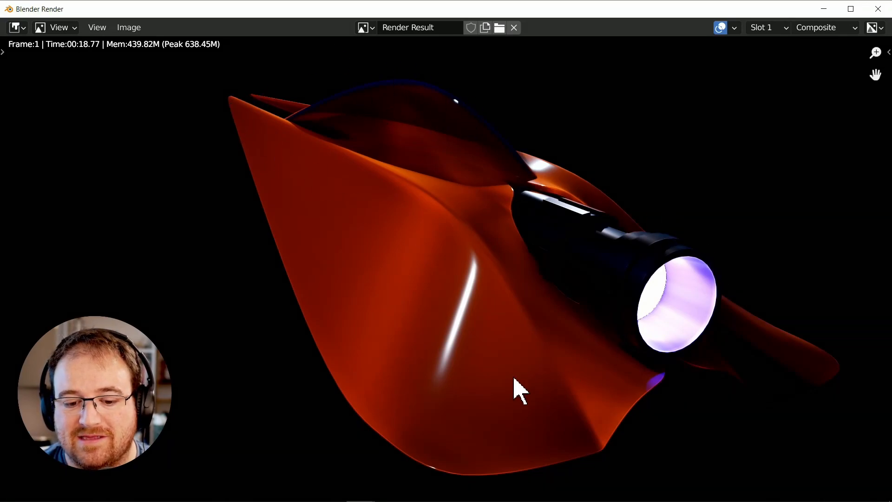
left_click(878, 8)
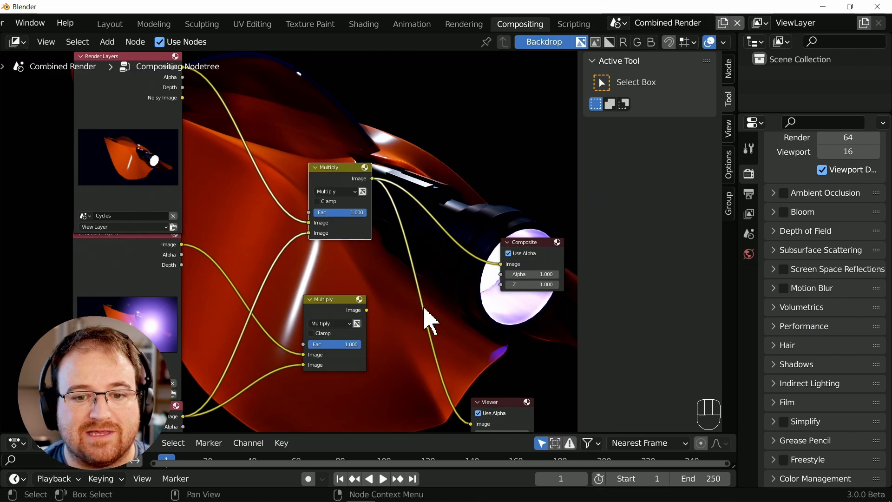
scroll(430, 321, "down", 6)
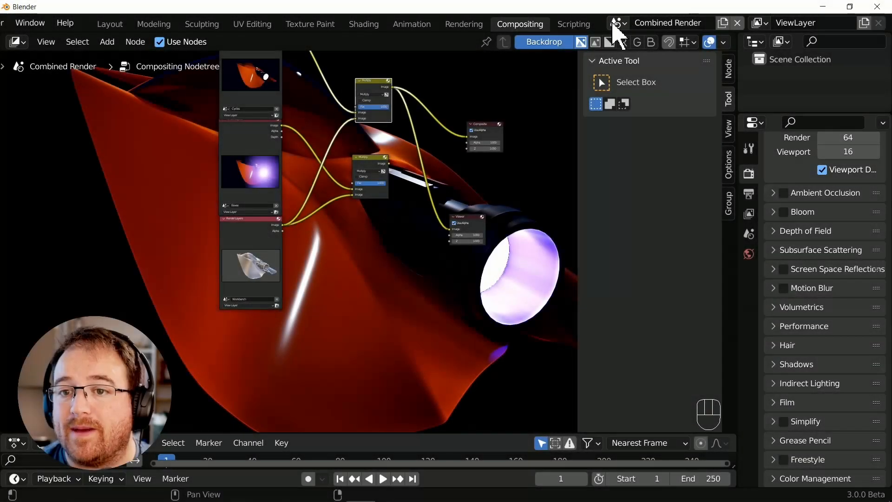
- Switch to the Workbench scene and change its lighting MatCap to the glossy dark red sphere
left_click(618, 23)
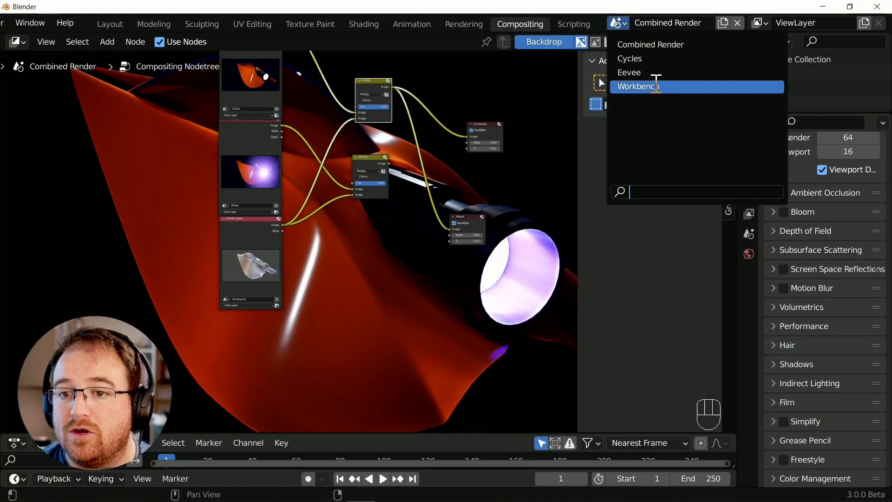
left_click(656, 86)
left_click(816, 250)
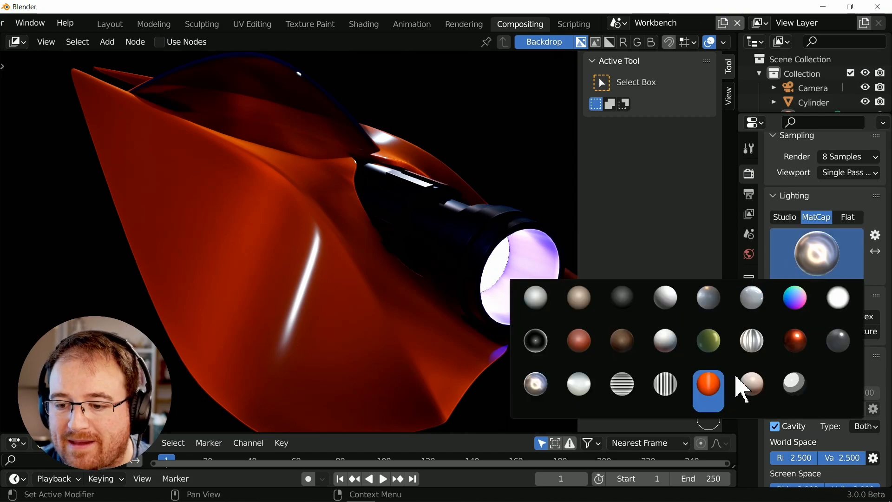
left_click(797, 347)
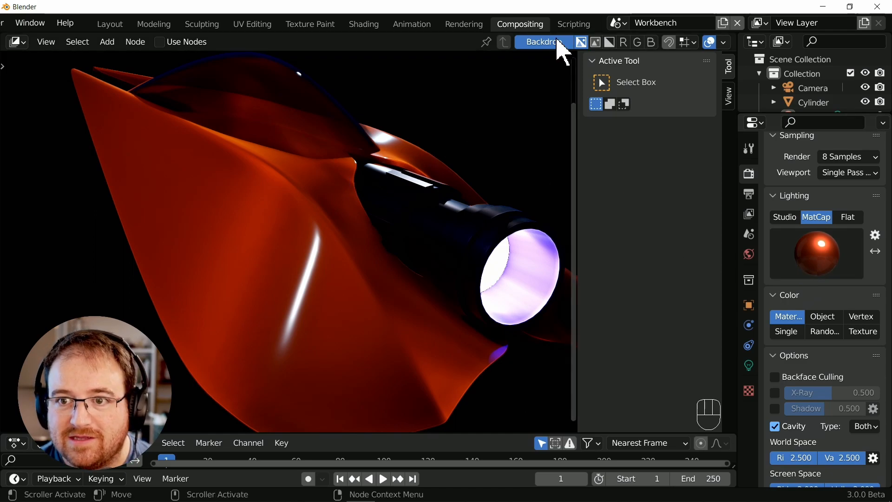
- Return to the Combined Render scene and render it again with the new Workbench MatCap
left_click(618, 23)
left_click(680, 45)
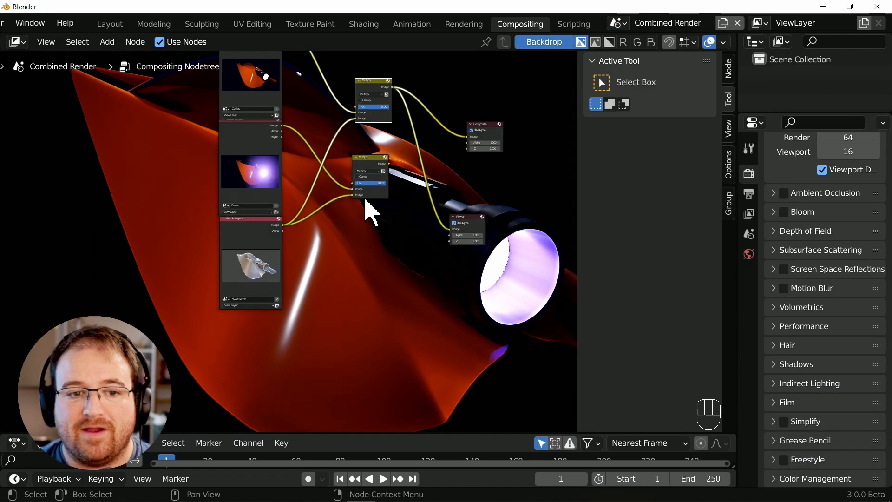
key("F12")
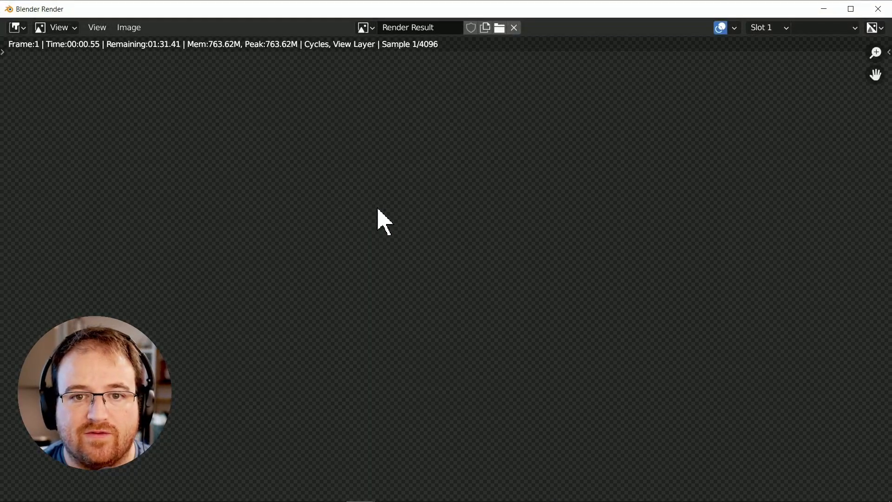
key("Escape")
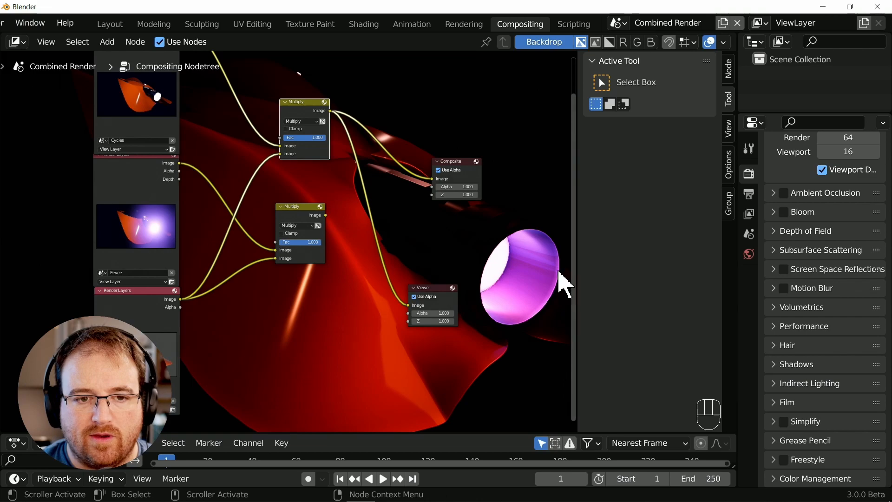
scroll(478, 238, "down", 2)
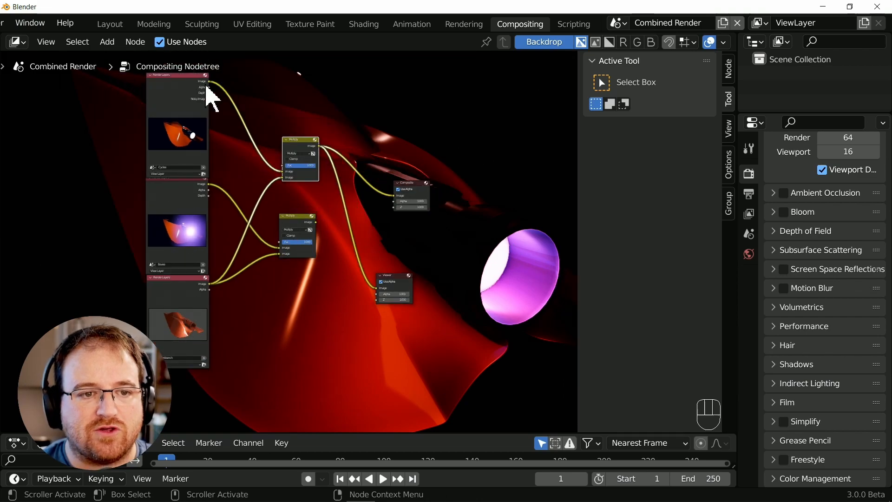
middle_click_drag(377, 209, 291, 253)
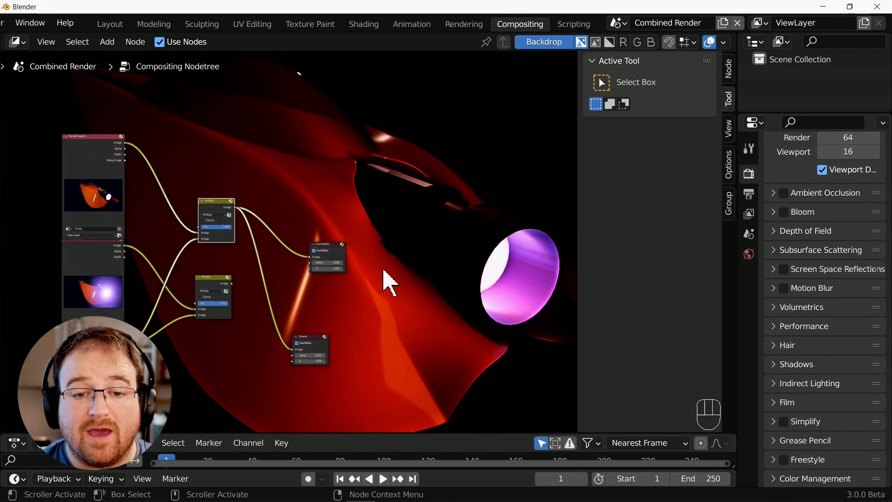